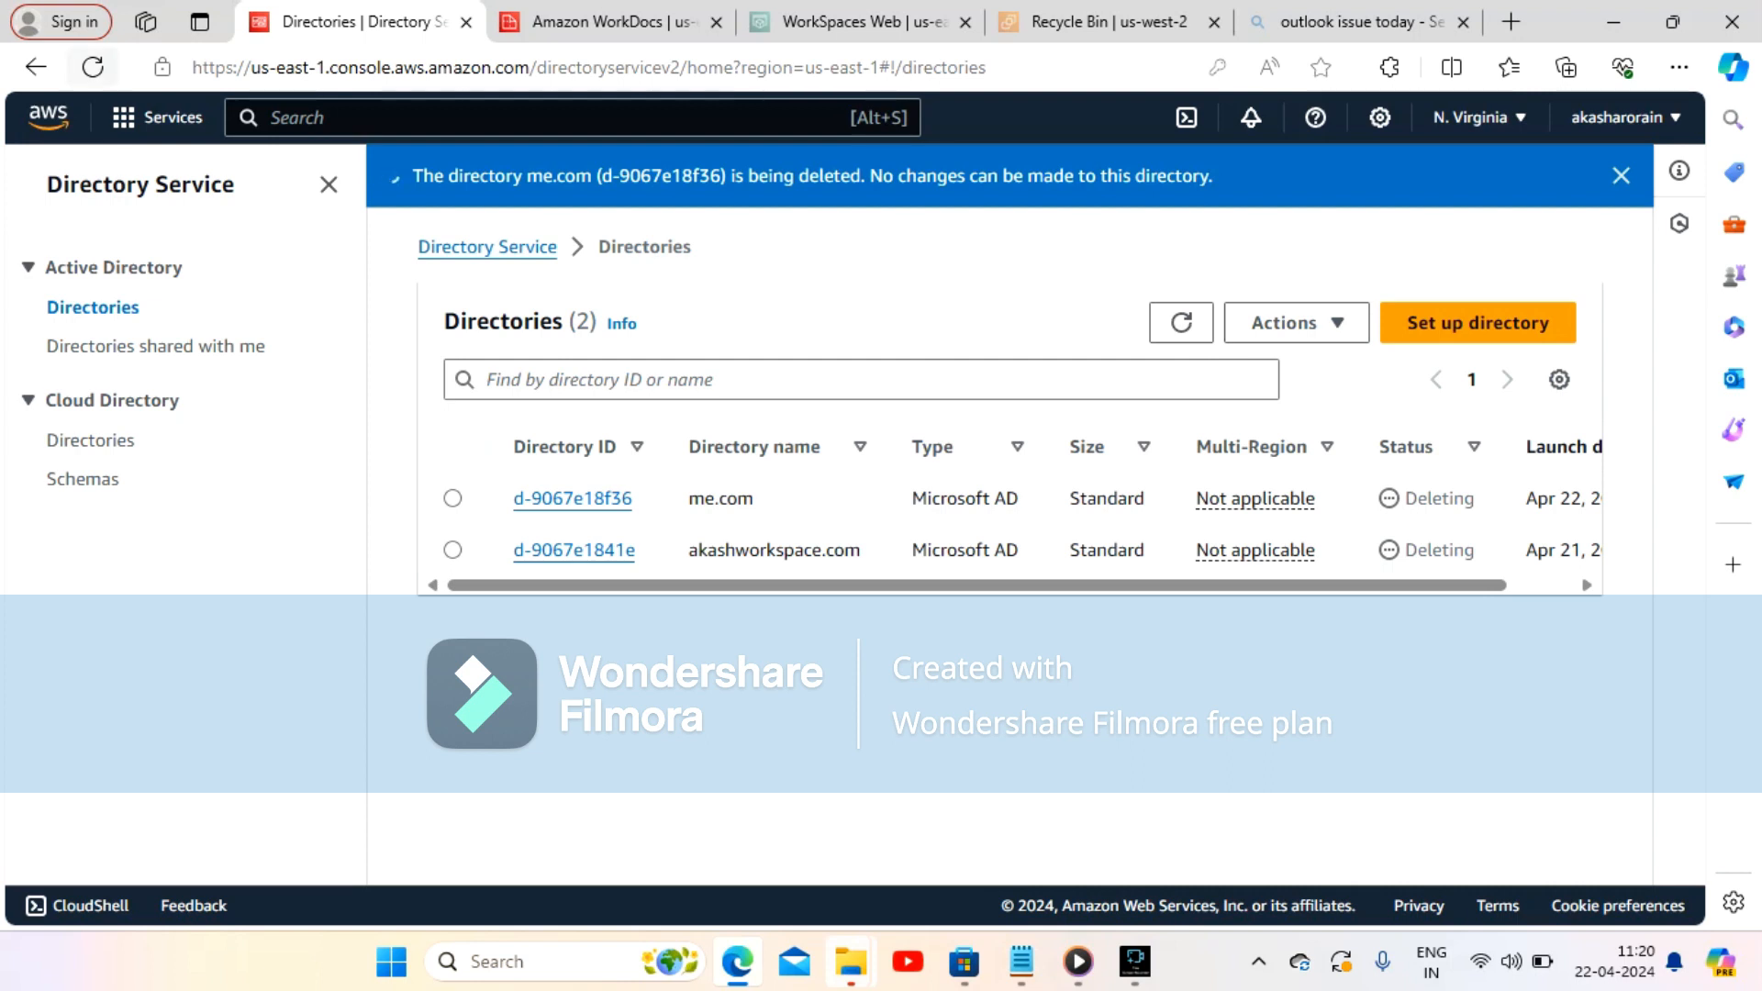
Refresh the Directories page and start setting up a new directory
{"action": "left_click", "coordinate": [91, 66]}
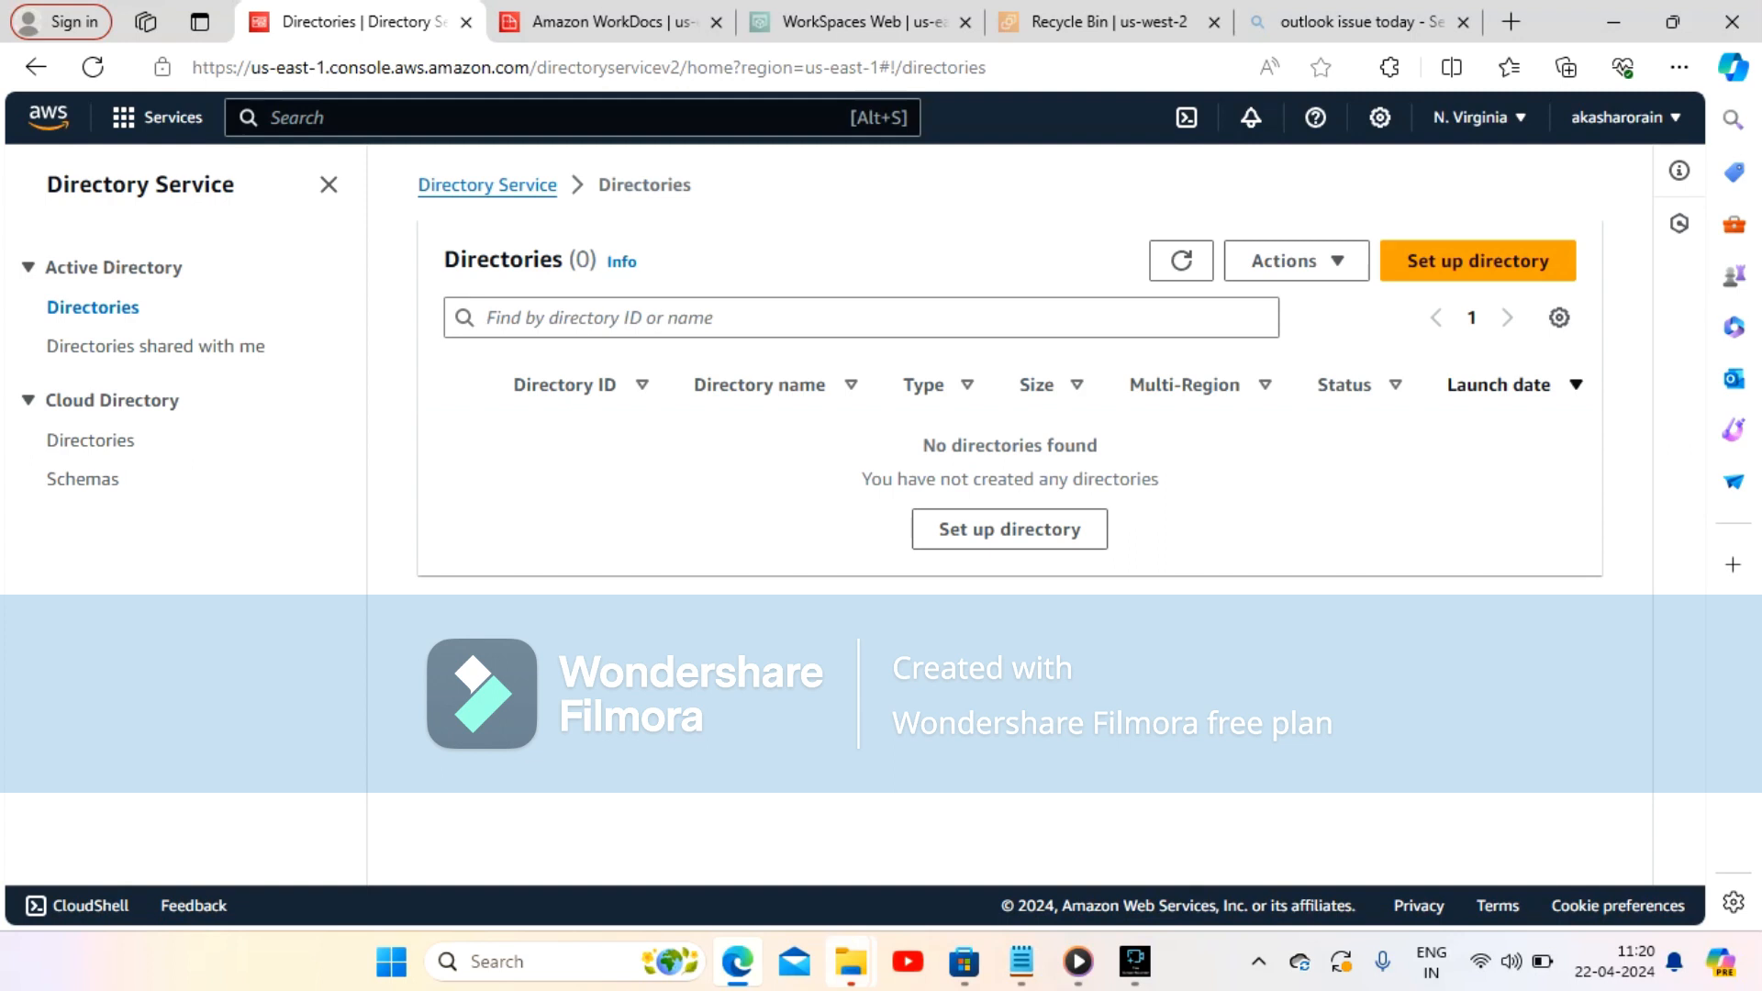
{"action": "left_click", "coordinate": [1477, 261]}
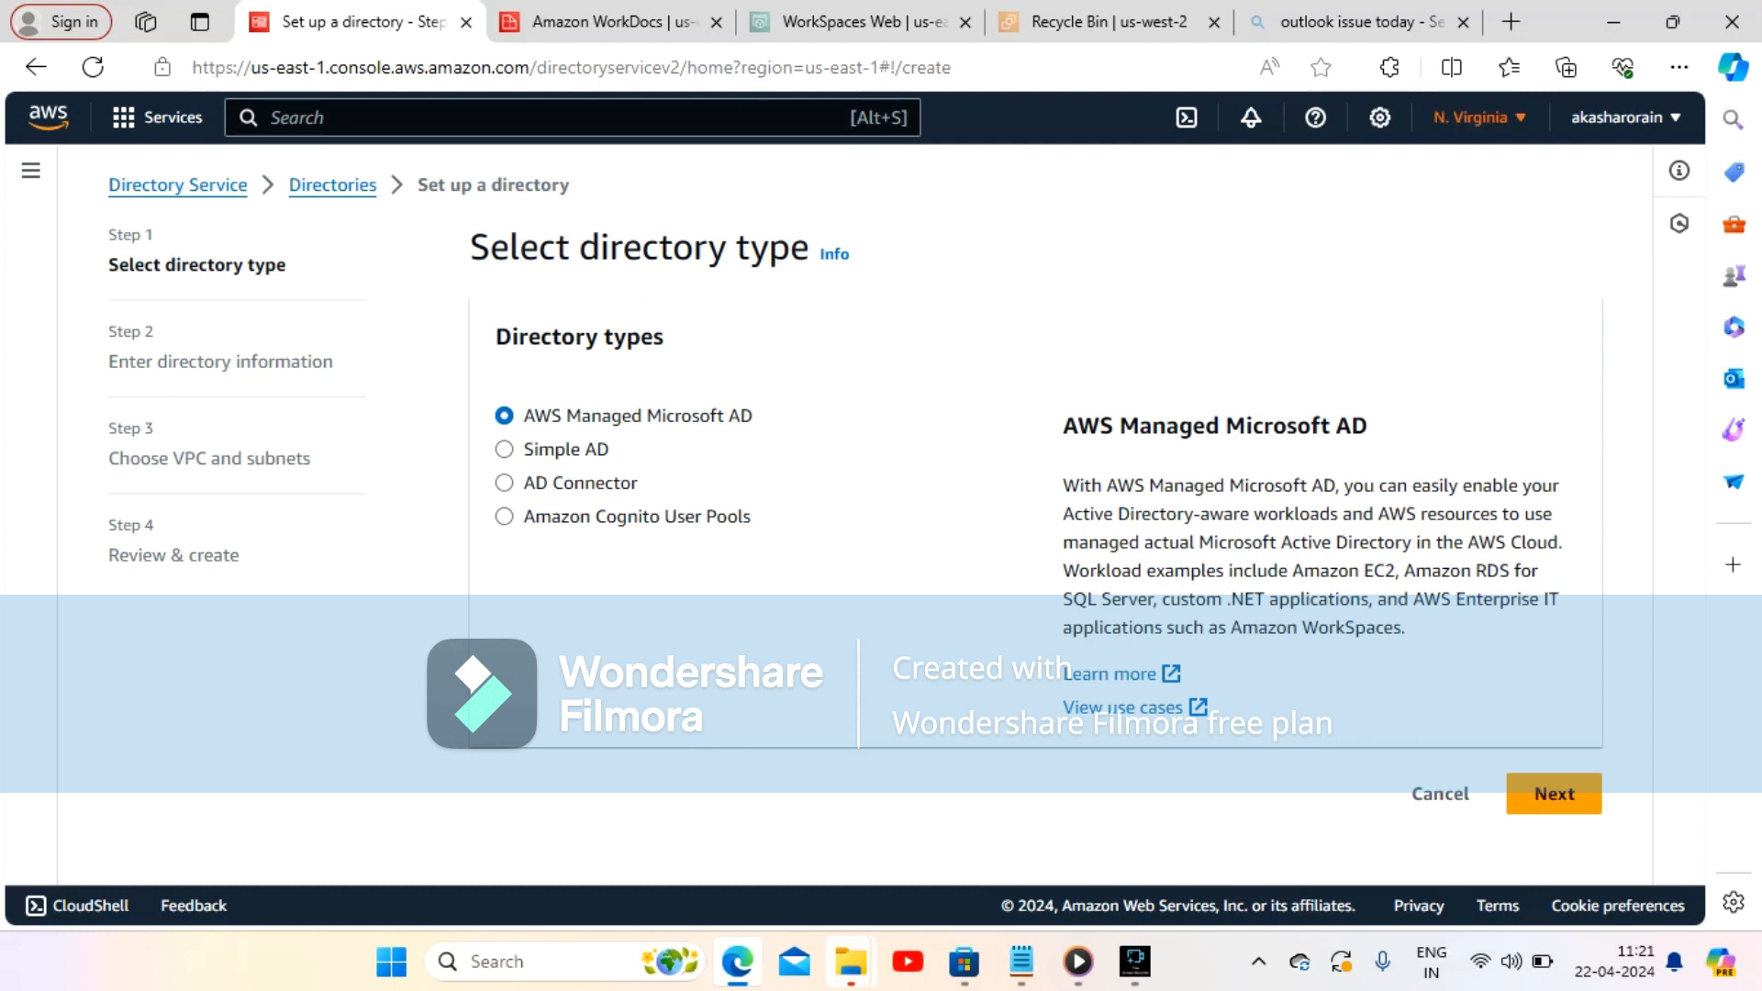
Preview the directory types offered in the Asia Pacific (Mumbai) region, including AD Connector and Amazon Cognito User Pools, and return to US East (N. Virginia)
{"action": "left_click", "coordinate": [1477, 117]}
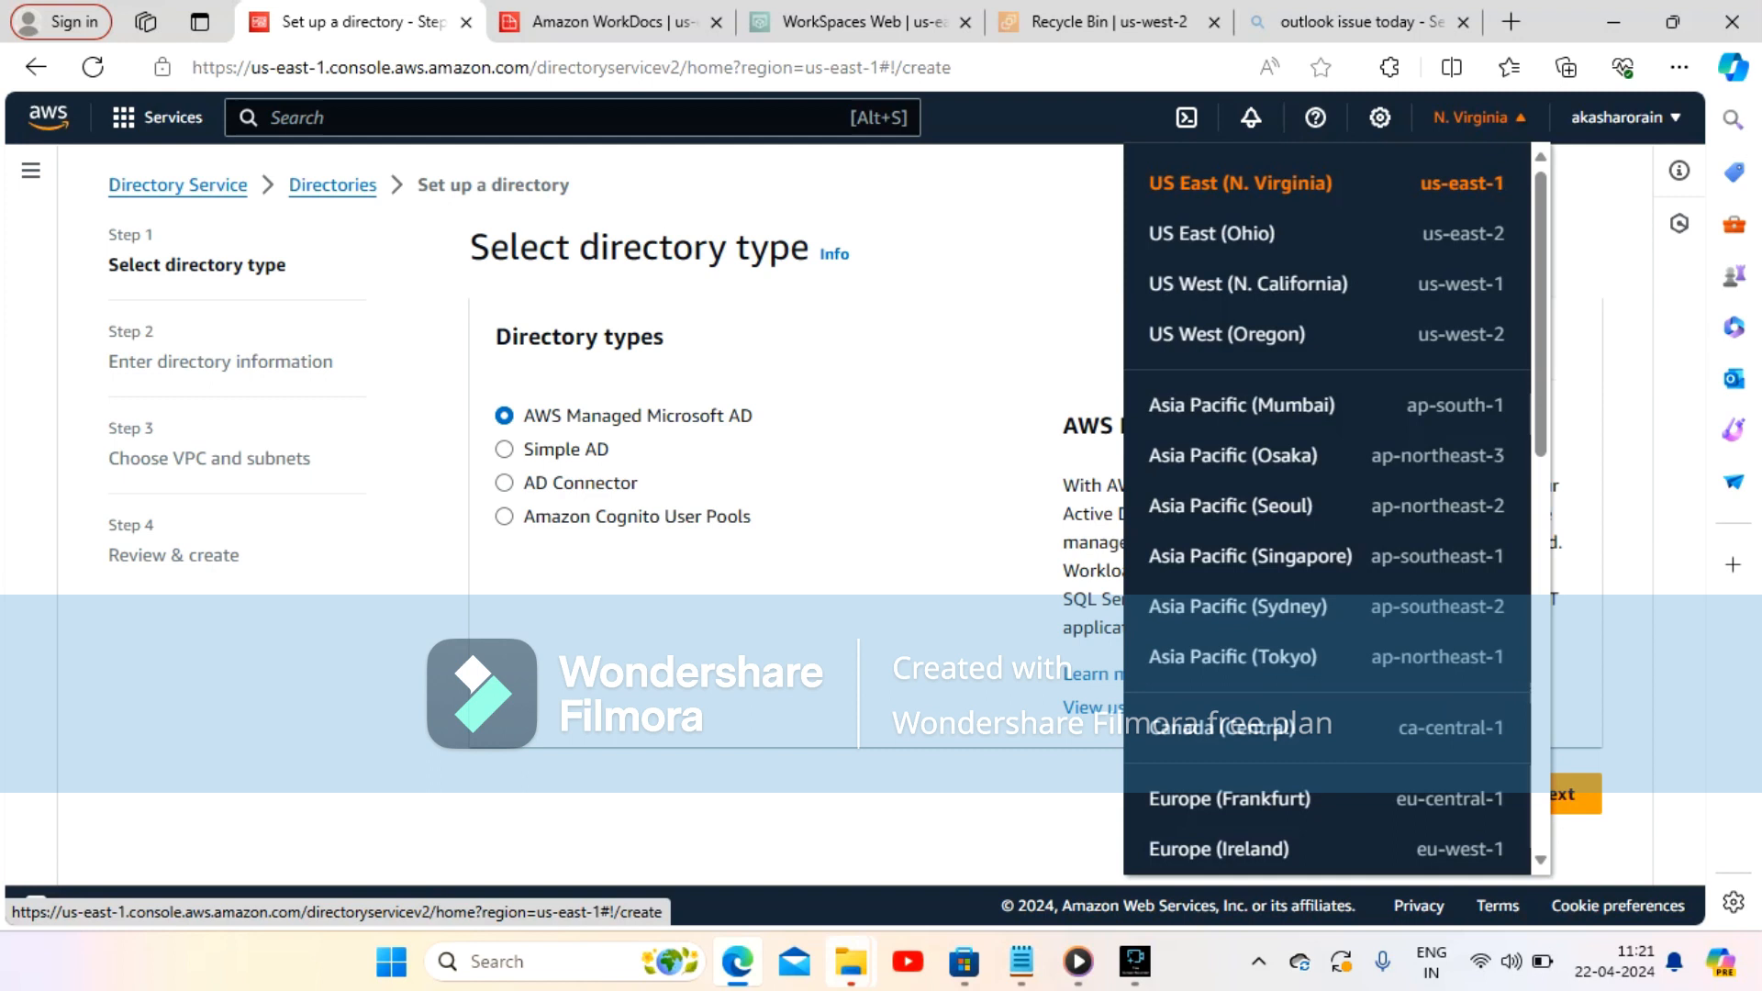
{"action": "left_click", "coordinate": [1000, 248]}
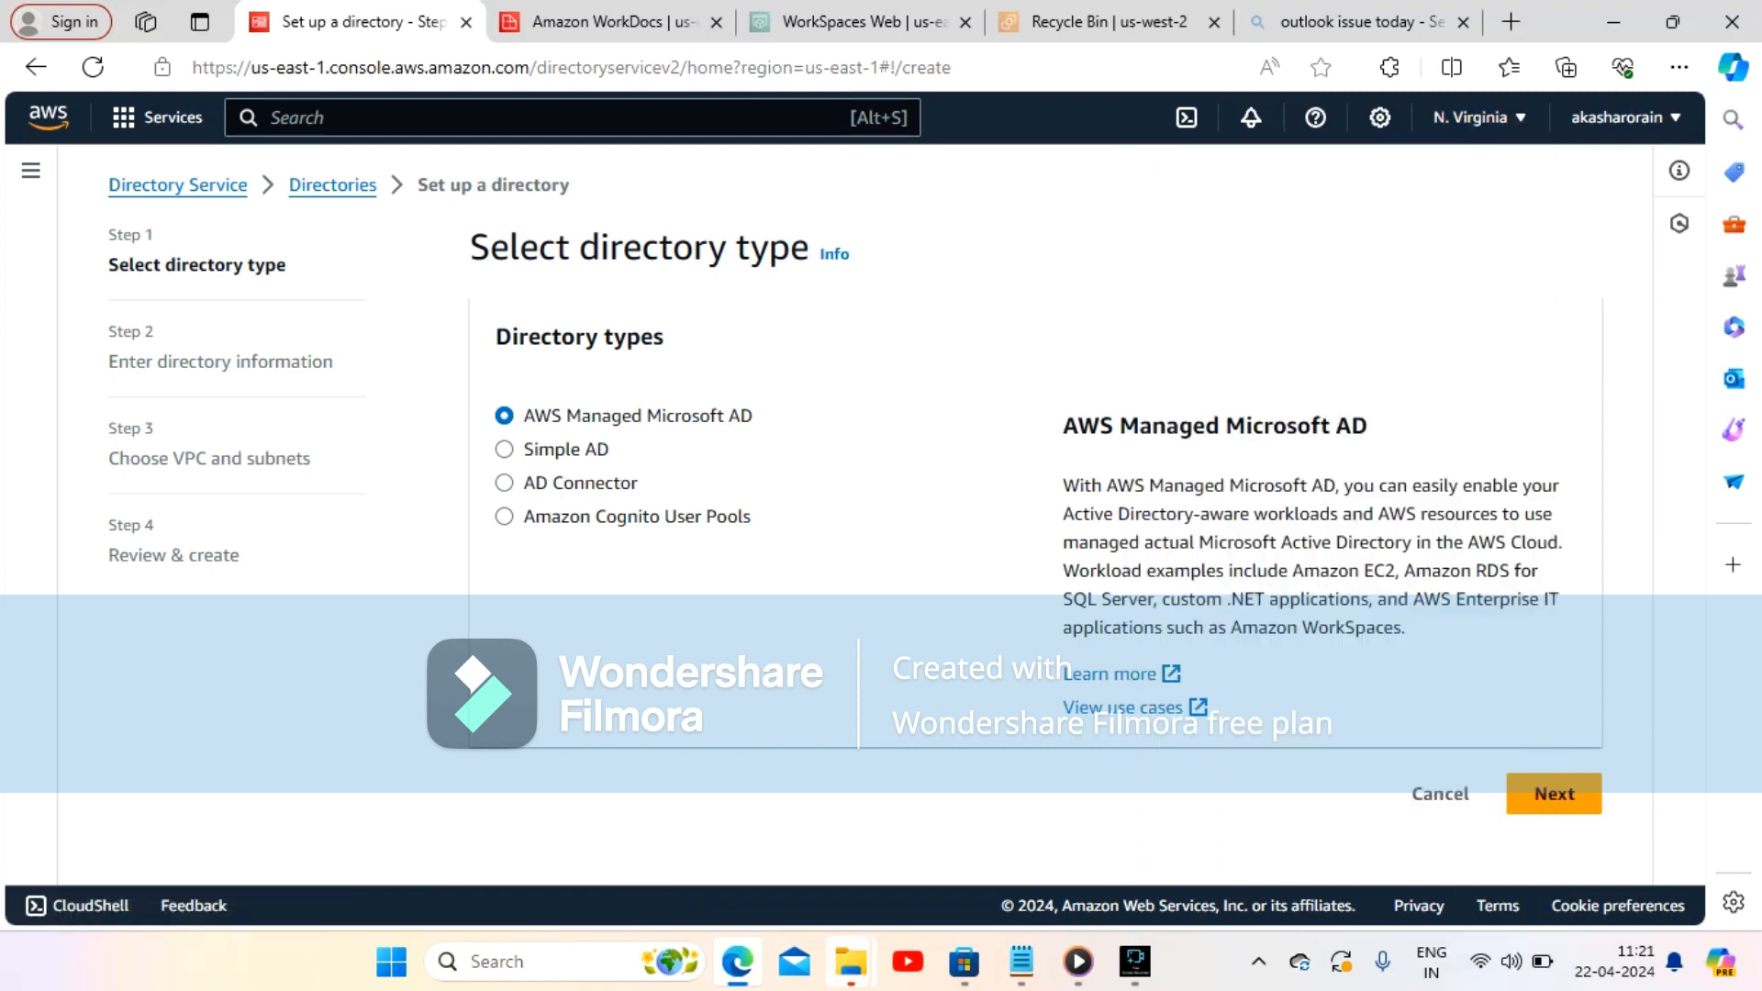
{"action": "left_click", "coordinate": [1470, 117]}
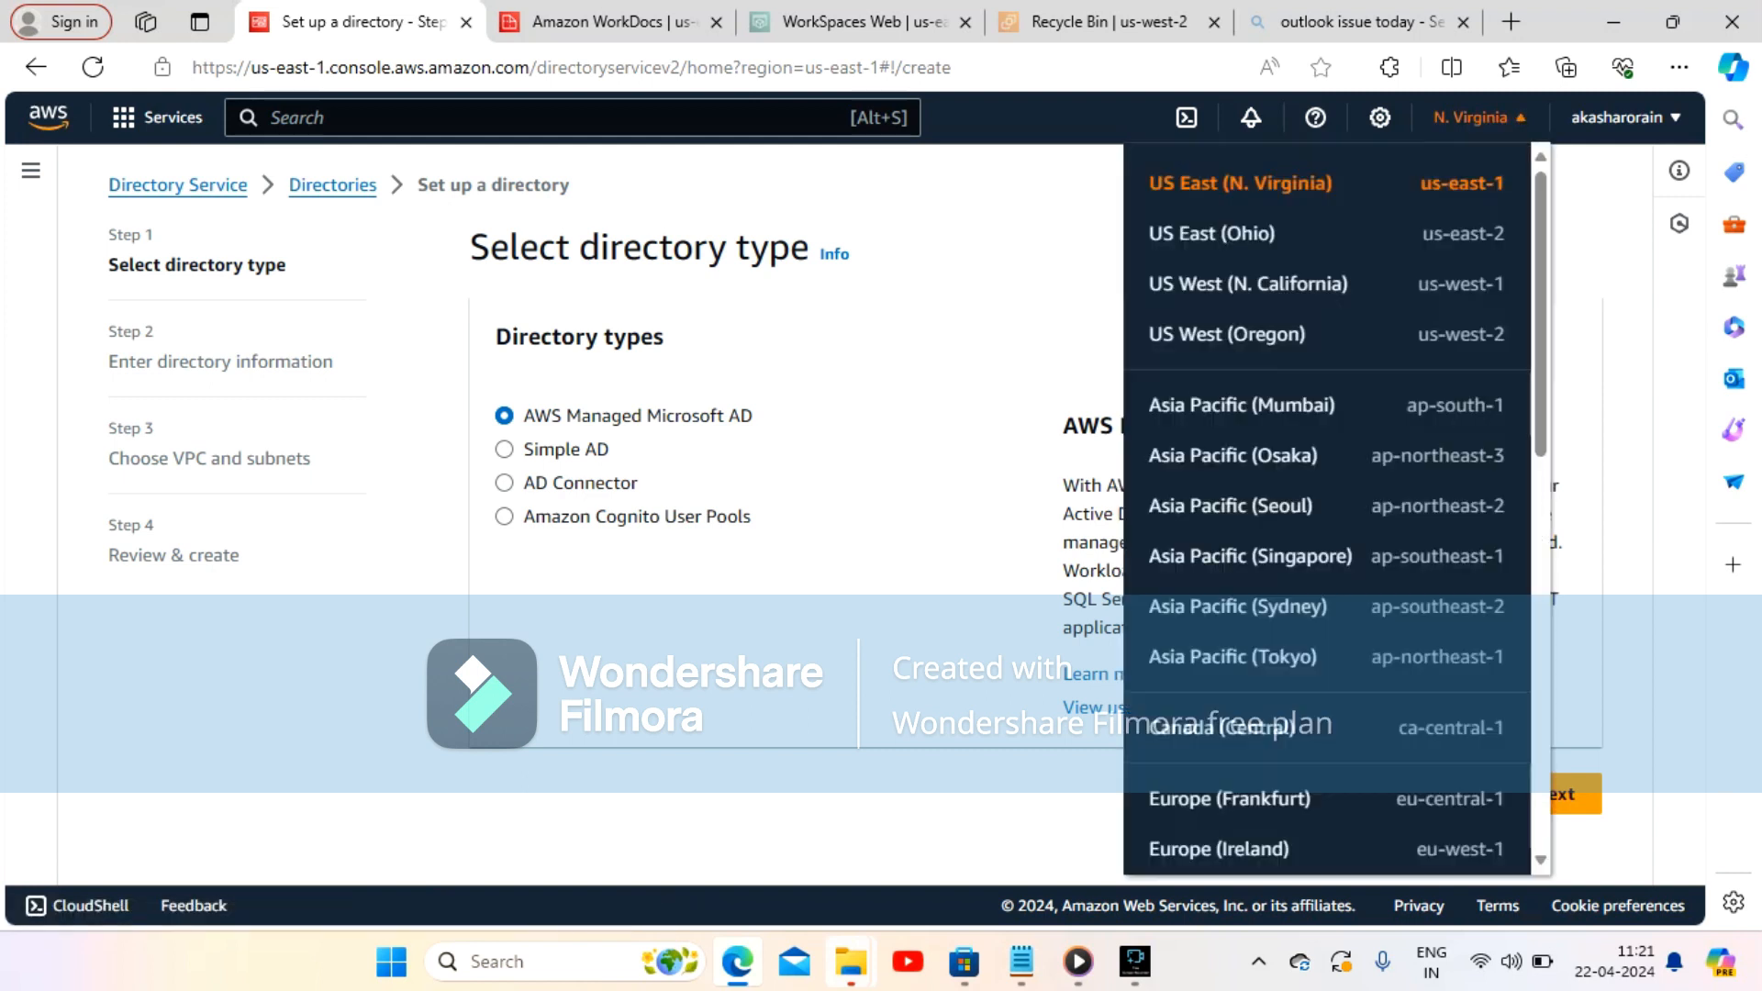
{"action": "left_click", "coordinate": [1241, 405]}
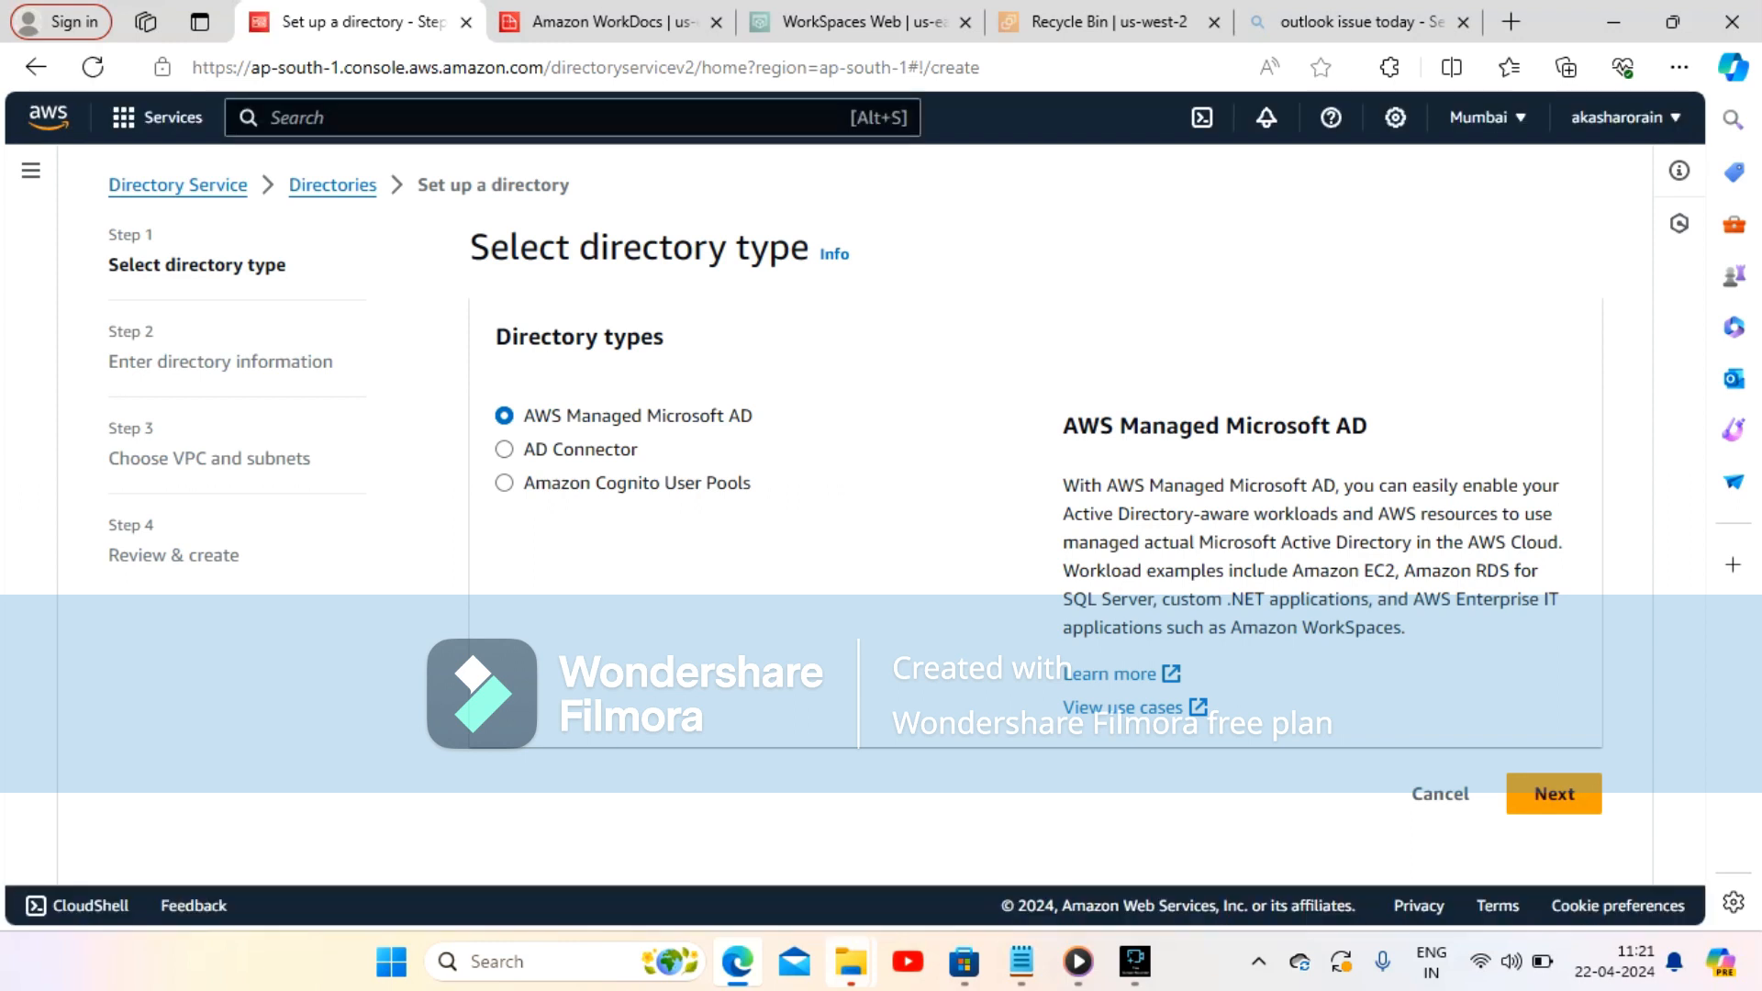
{"action": "left_click", "coordinate": [504, 449]}
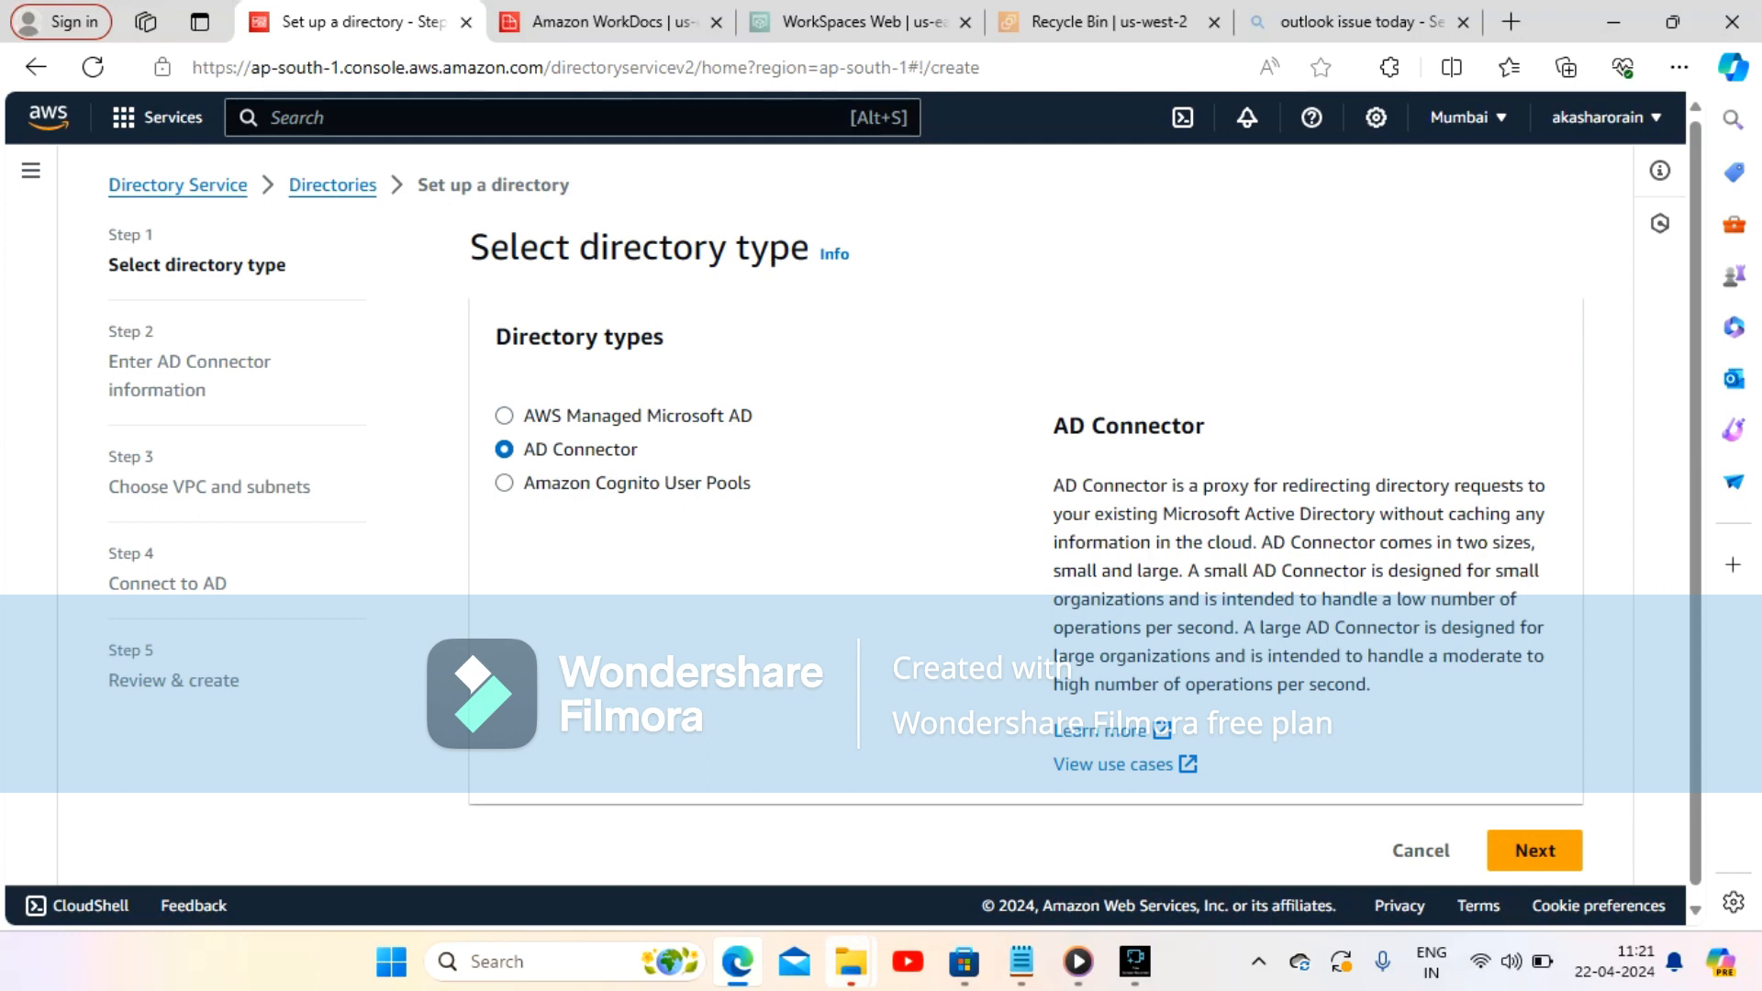
{"action": "left_click", "coordinate": [505, 483]}
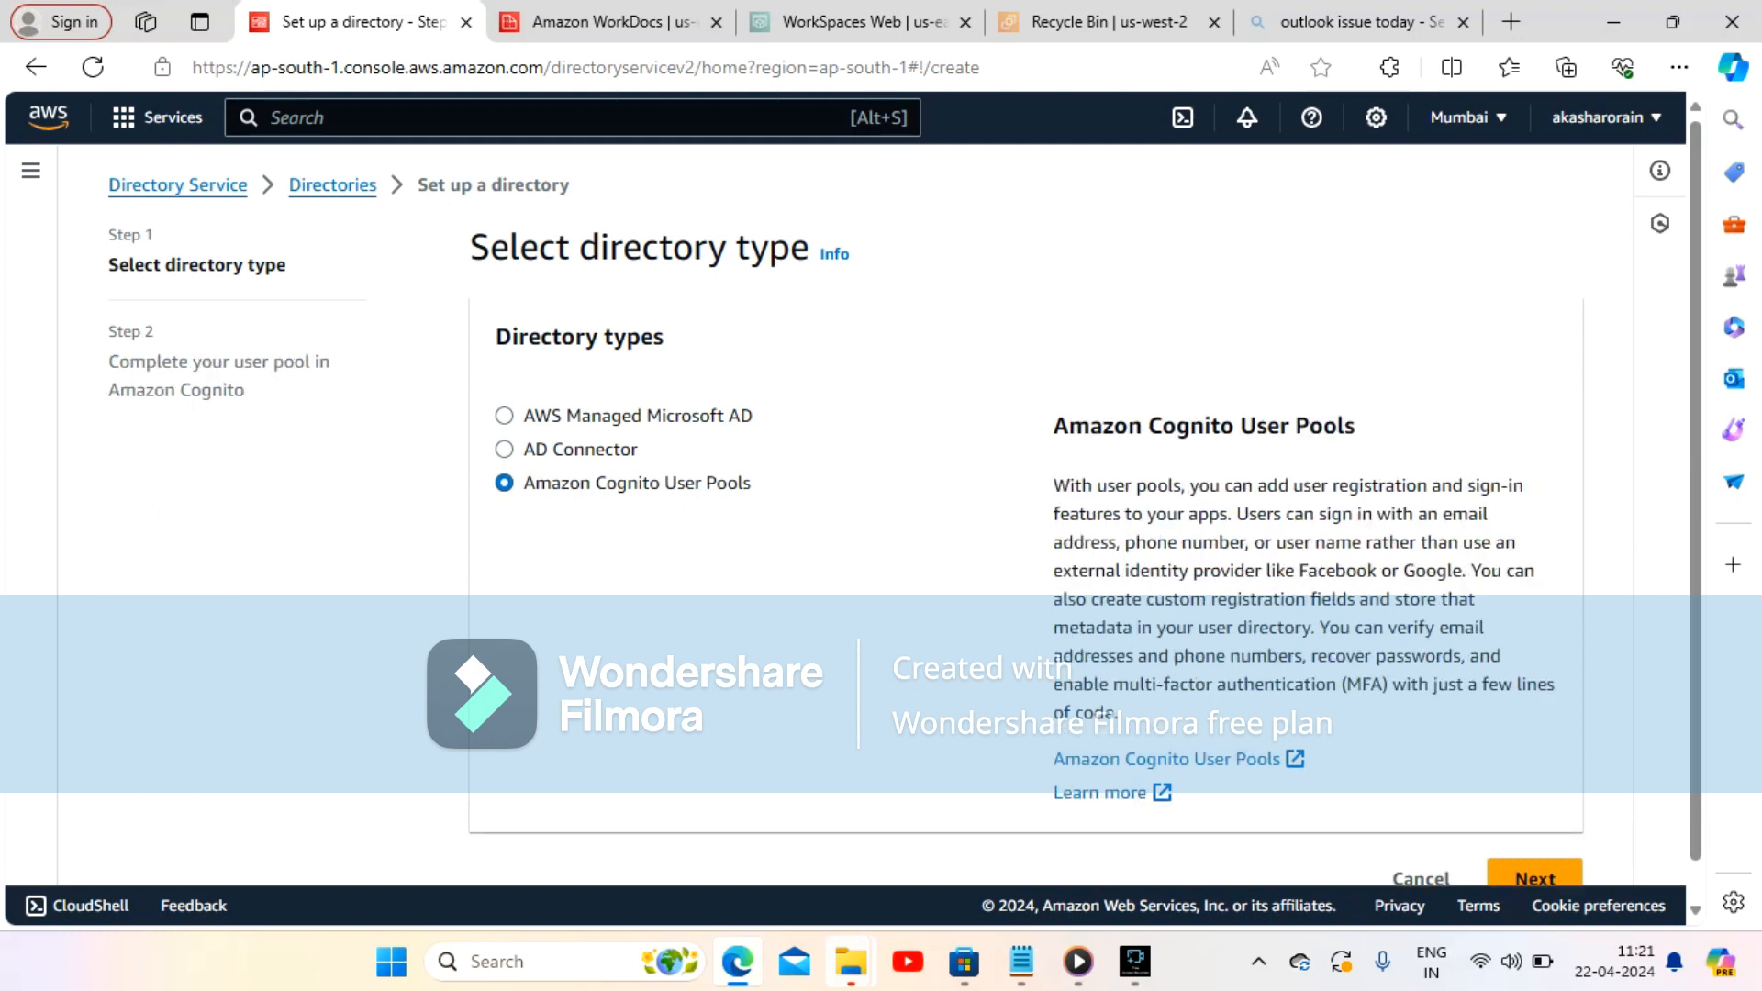
{"action": "left_click", "coordinate": [504, 416]}
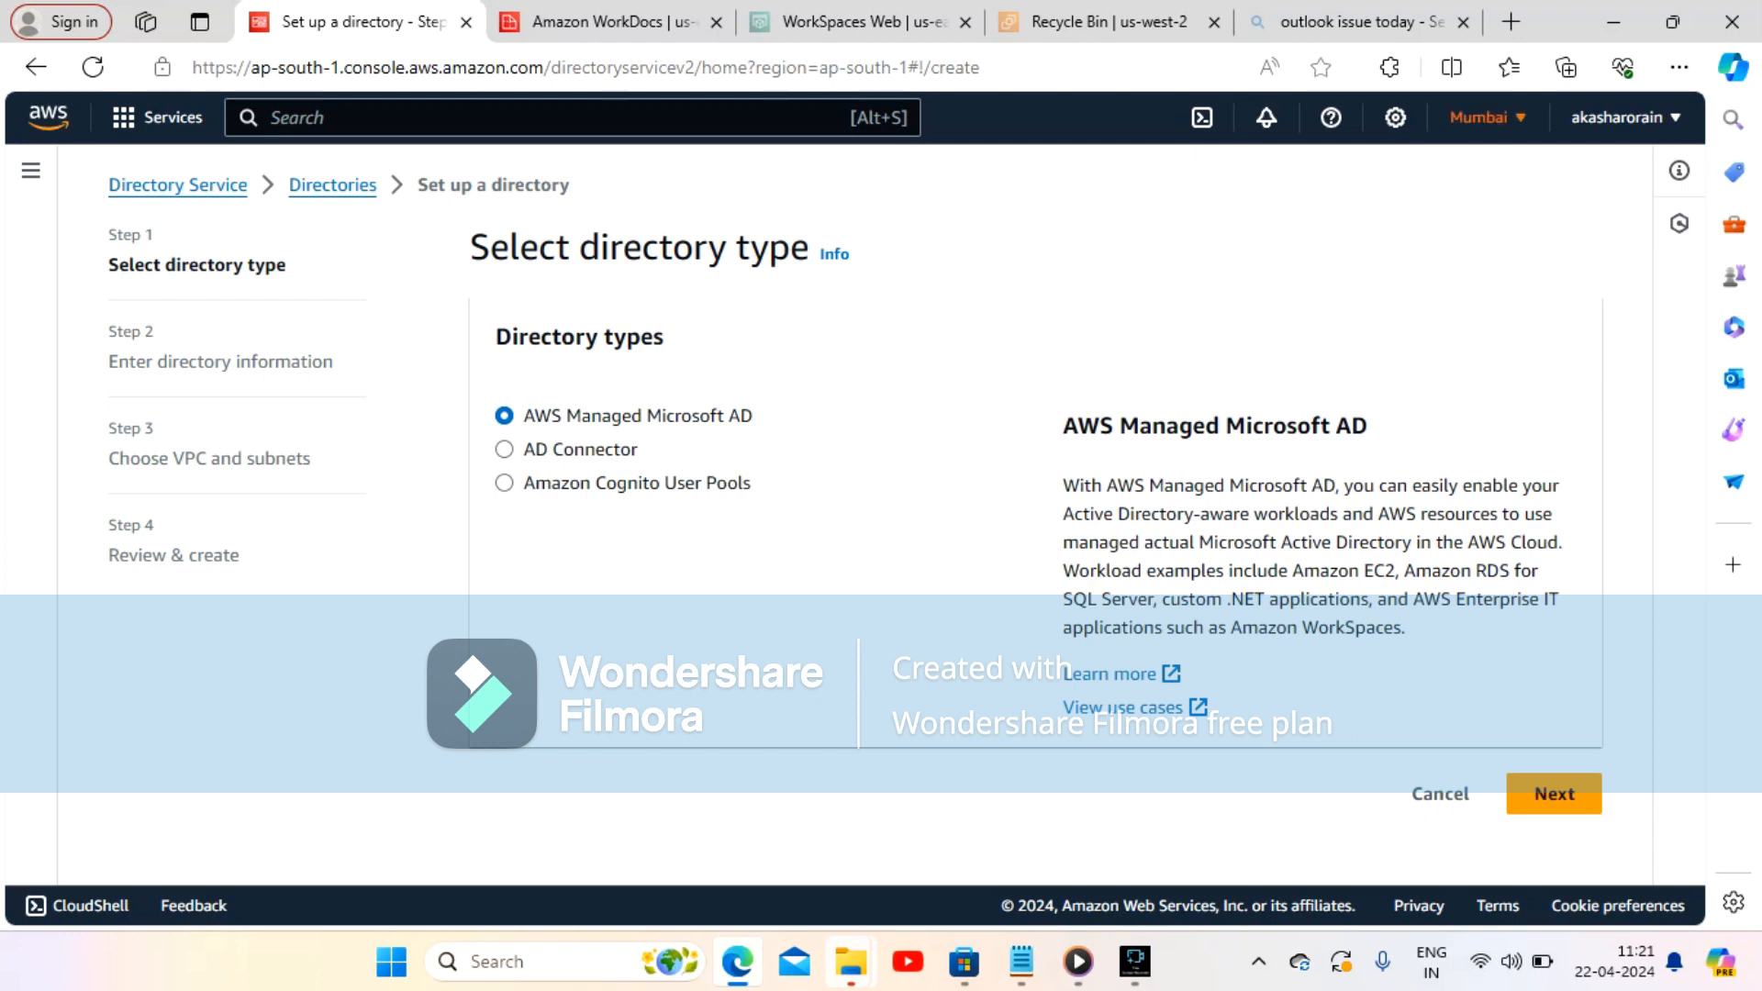
{"action": "left_click", "coordinate": [1481, 117]}
{"action": "left_click", "coordinate": [1235, 183]}
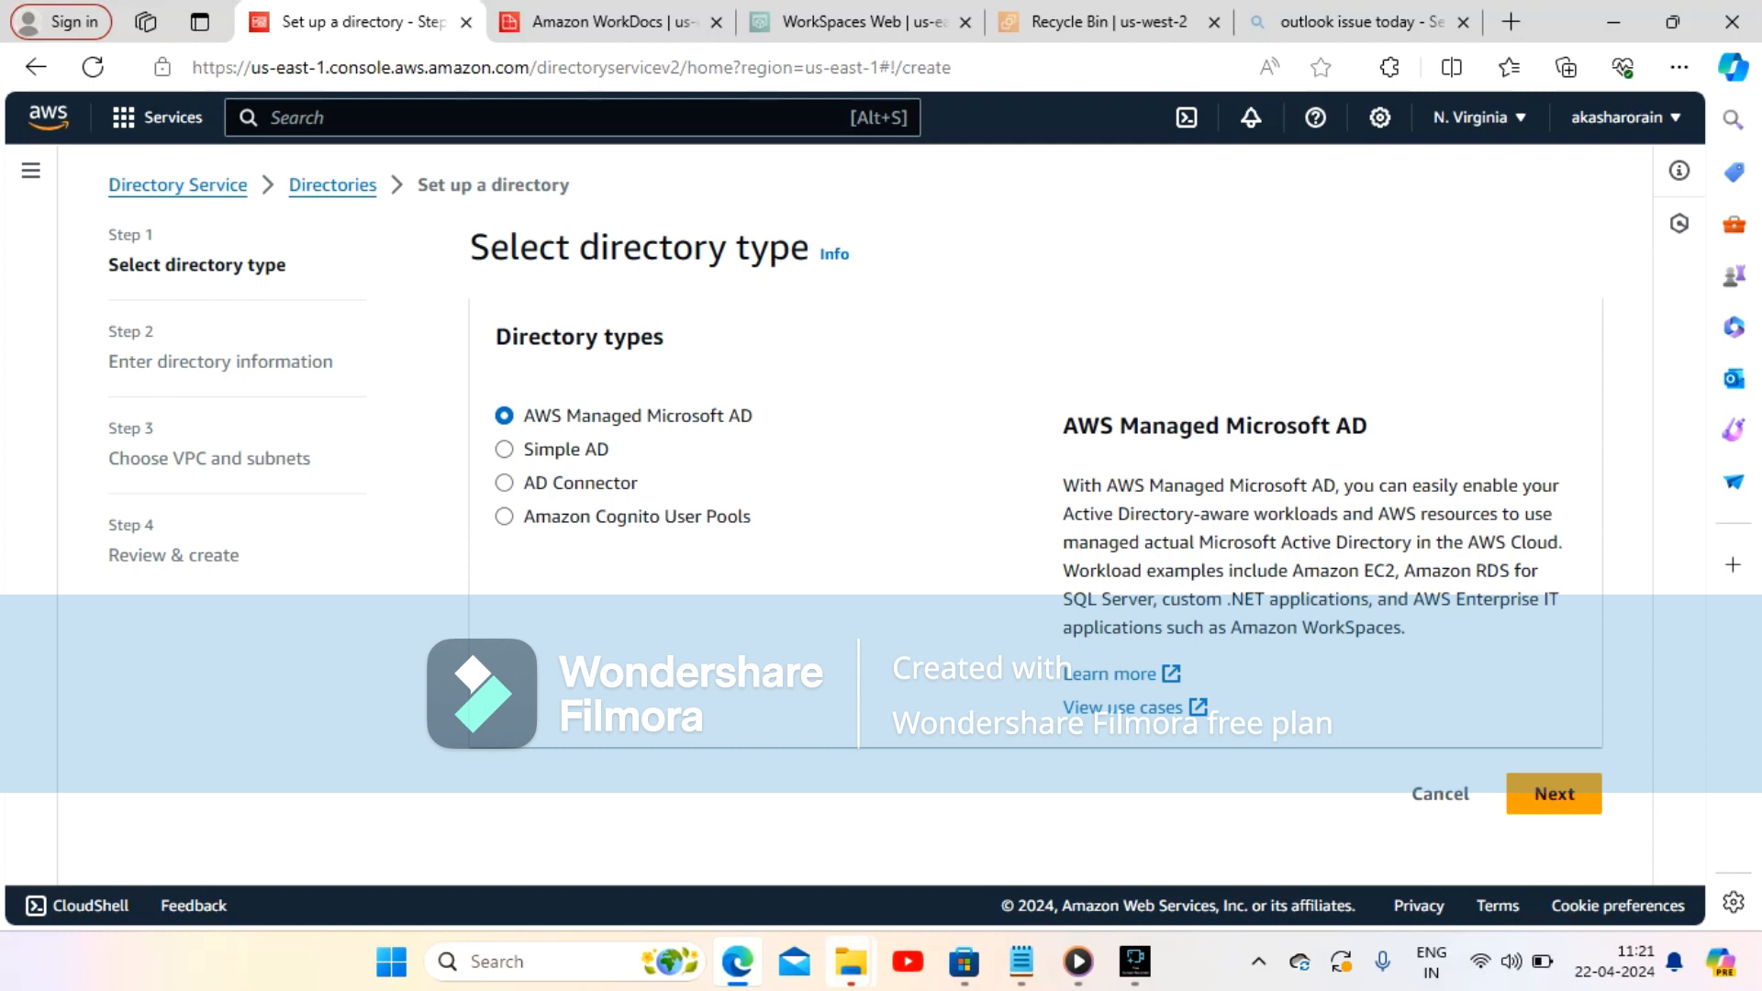
Continue with AWS Managed Microsoft AD as the directory type and choose the Standard Edition
{"action": "left_click", "coordinate": [1554, 793]}
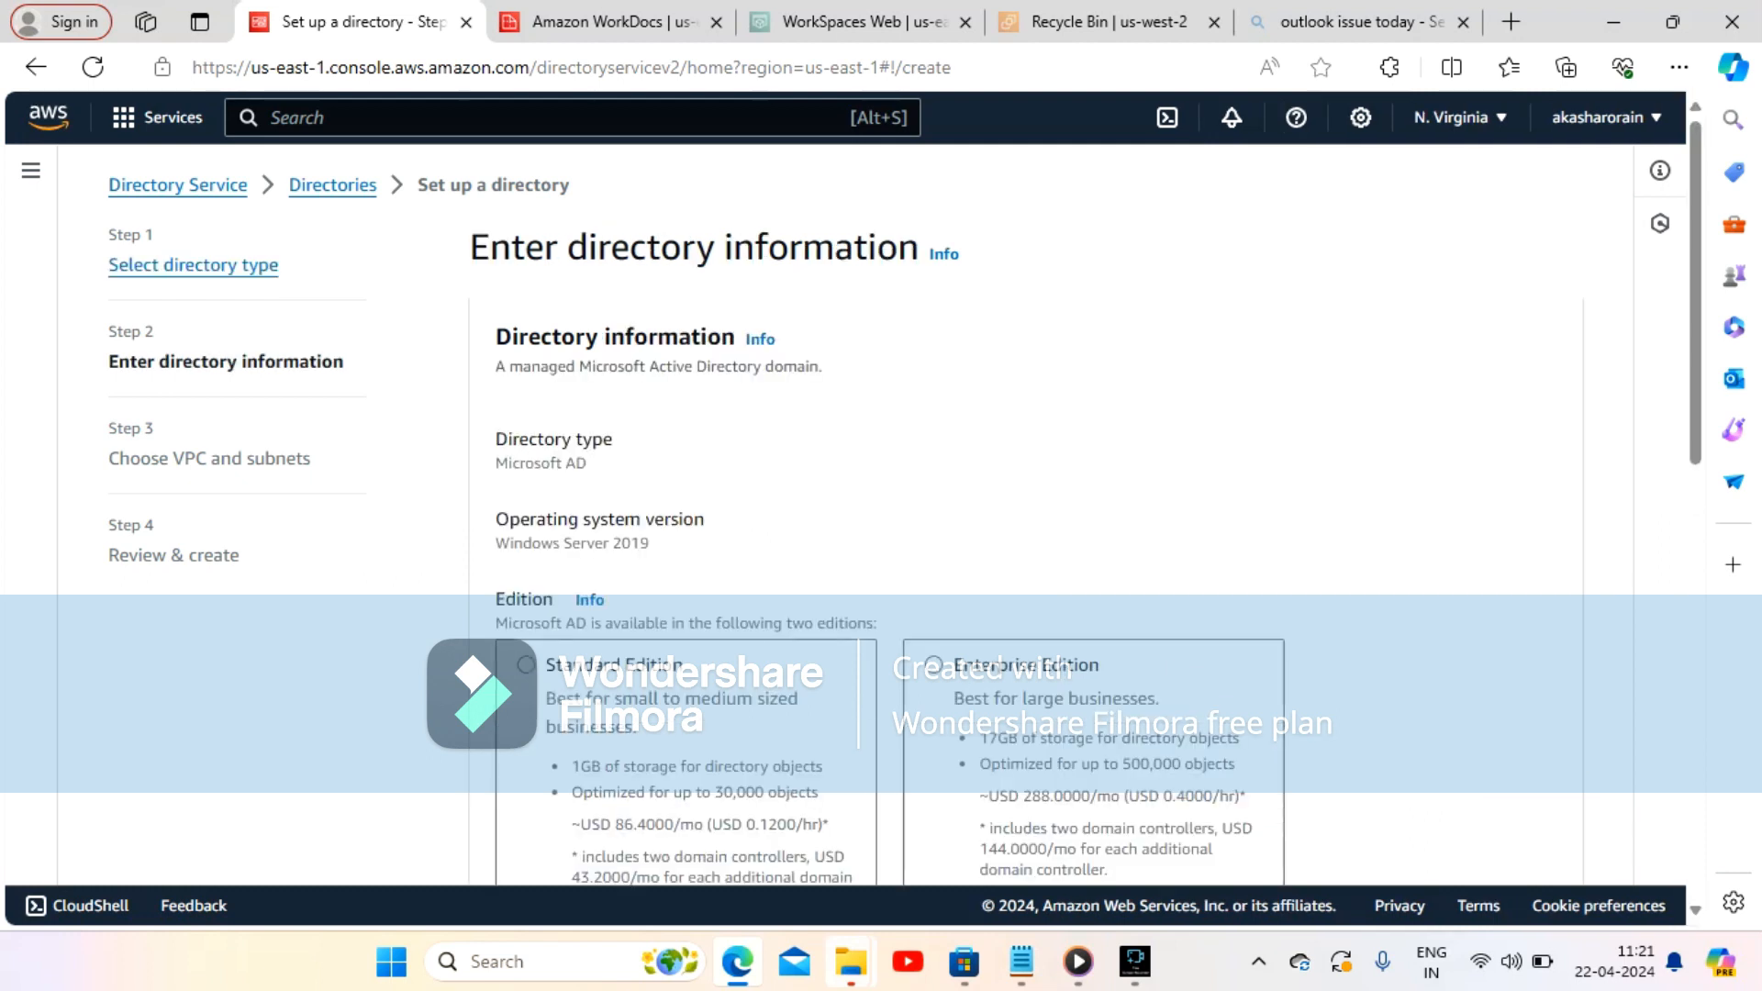
{"action": "scroll", "coordinate": [881, 514], "scroll_direction": "down", "scroll_amount": 3}
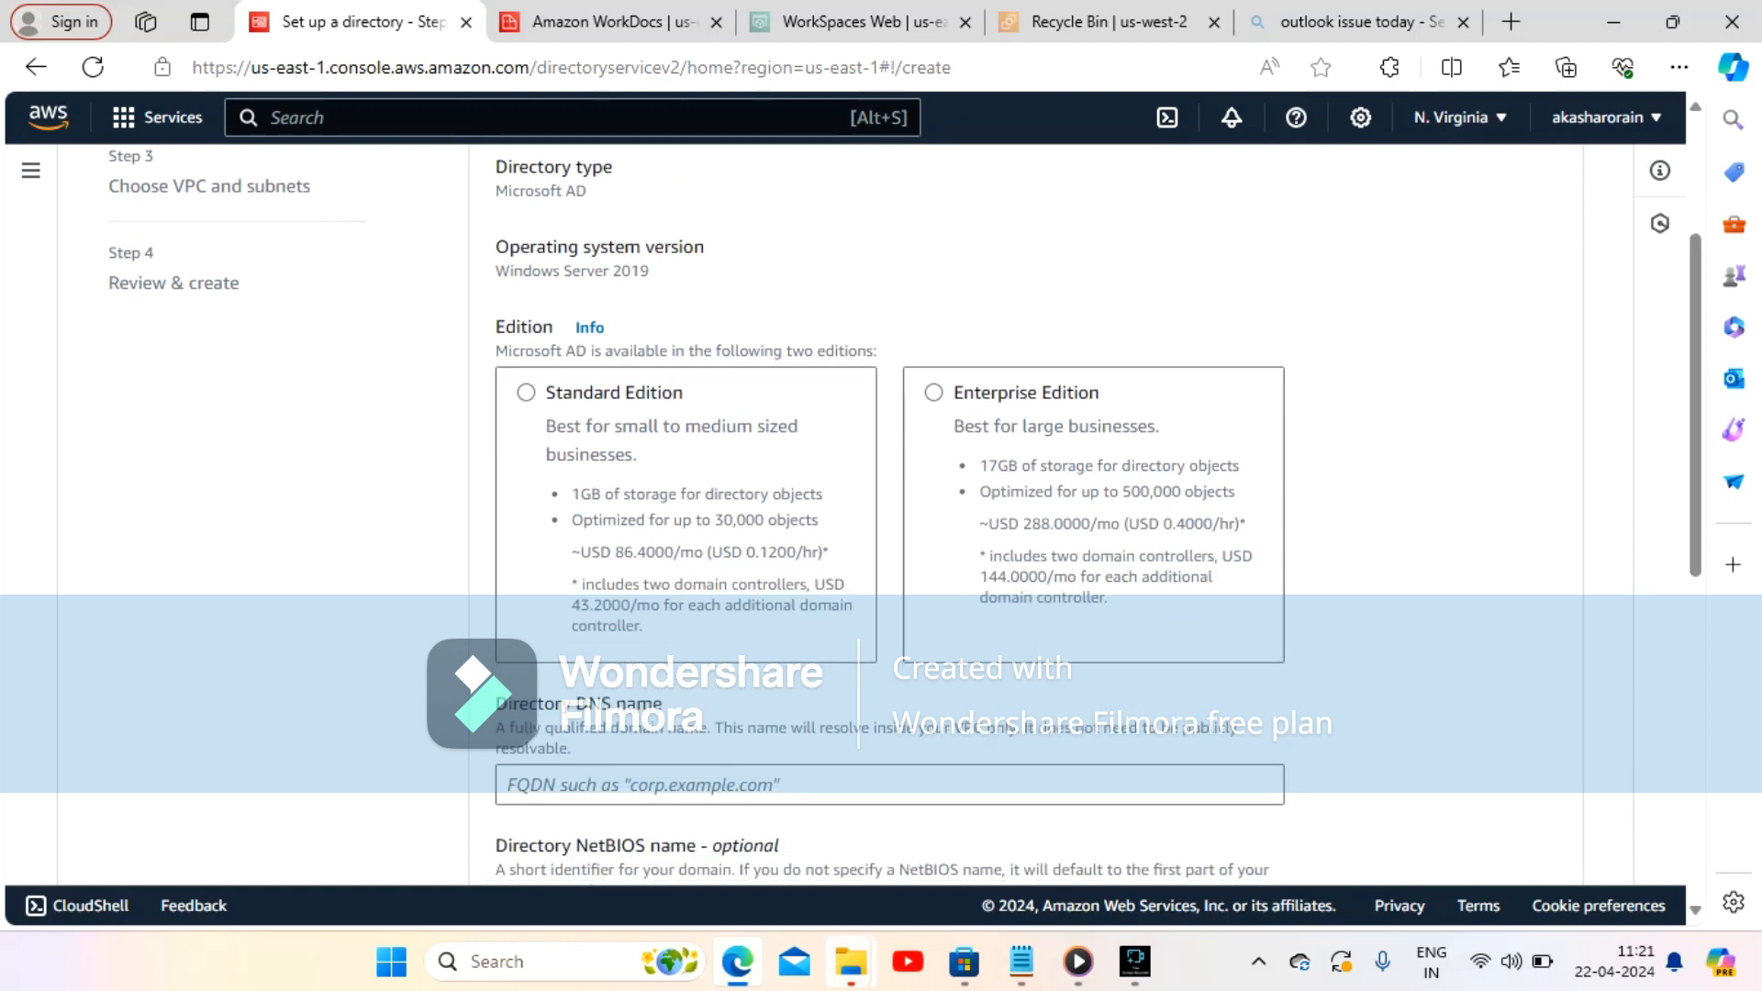
{"action": "left_click_drag", "start_coordinate": [650, 272], "coordinate": [495, 247]}
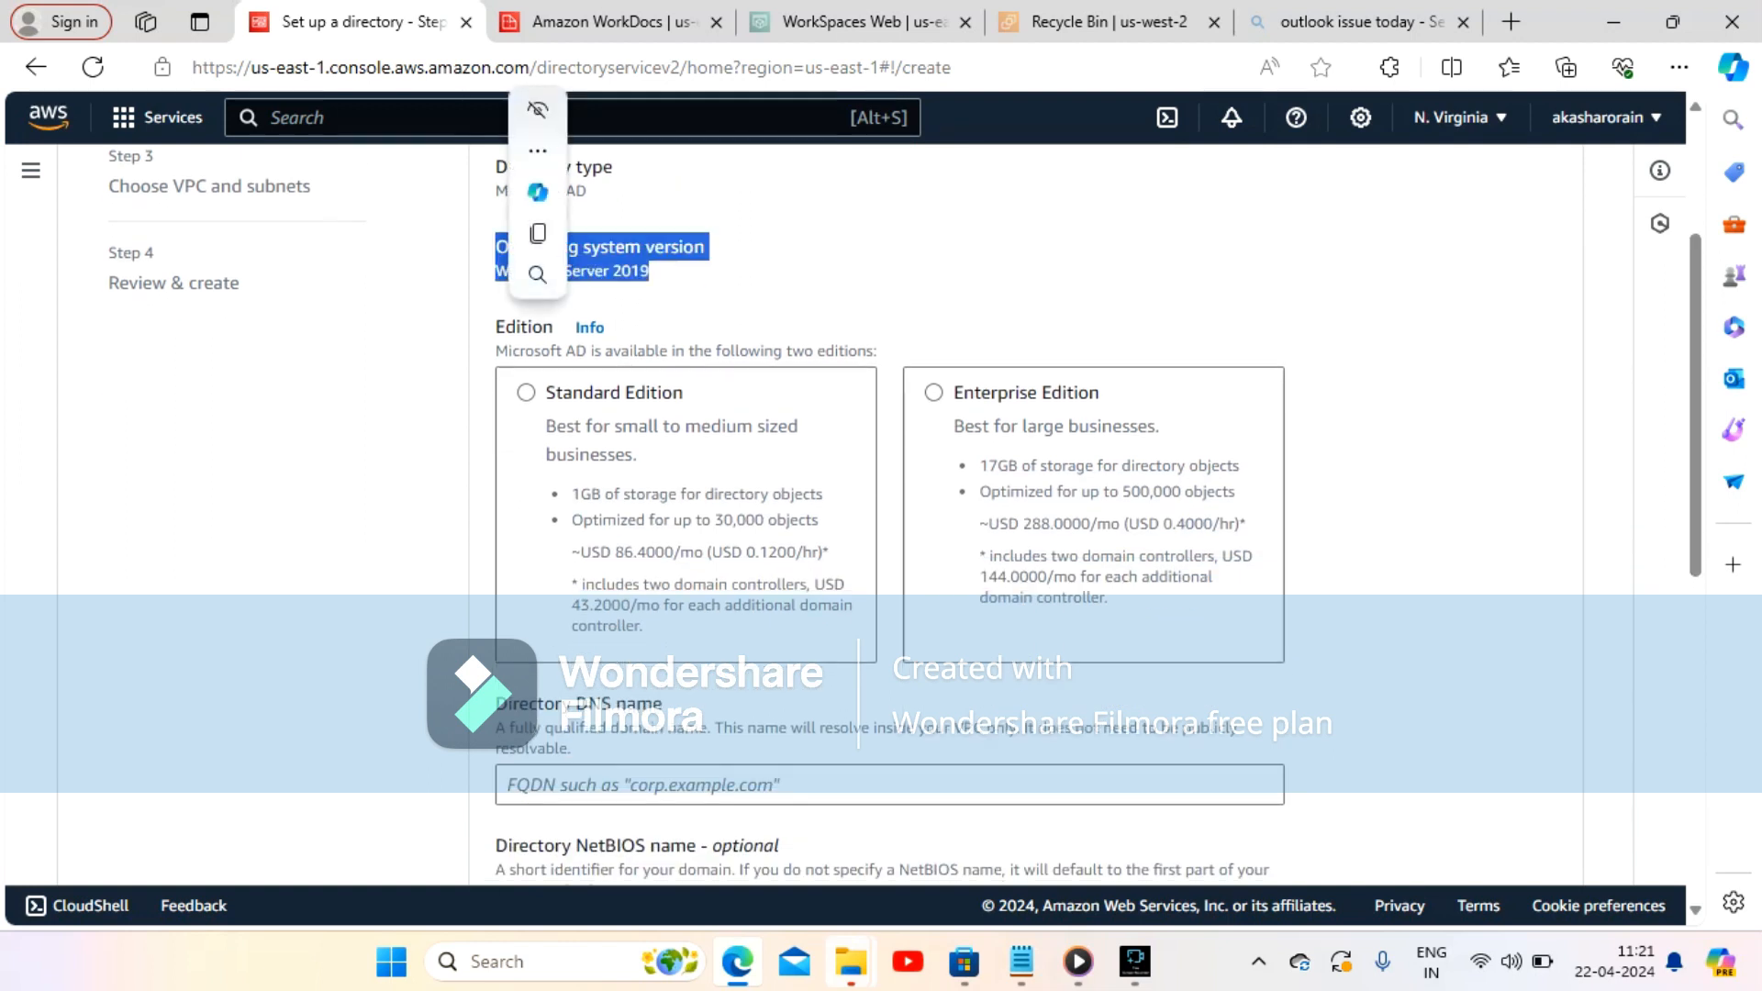
{"action": "left_click", "coordinate": [808, 261]}
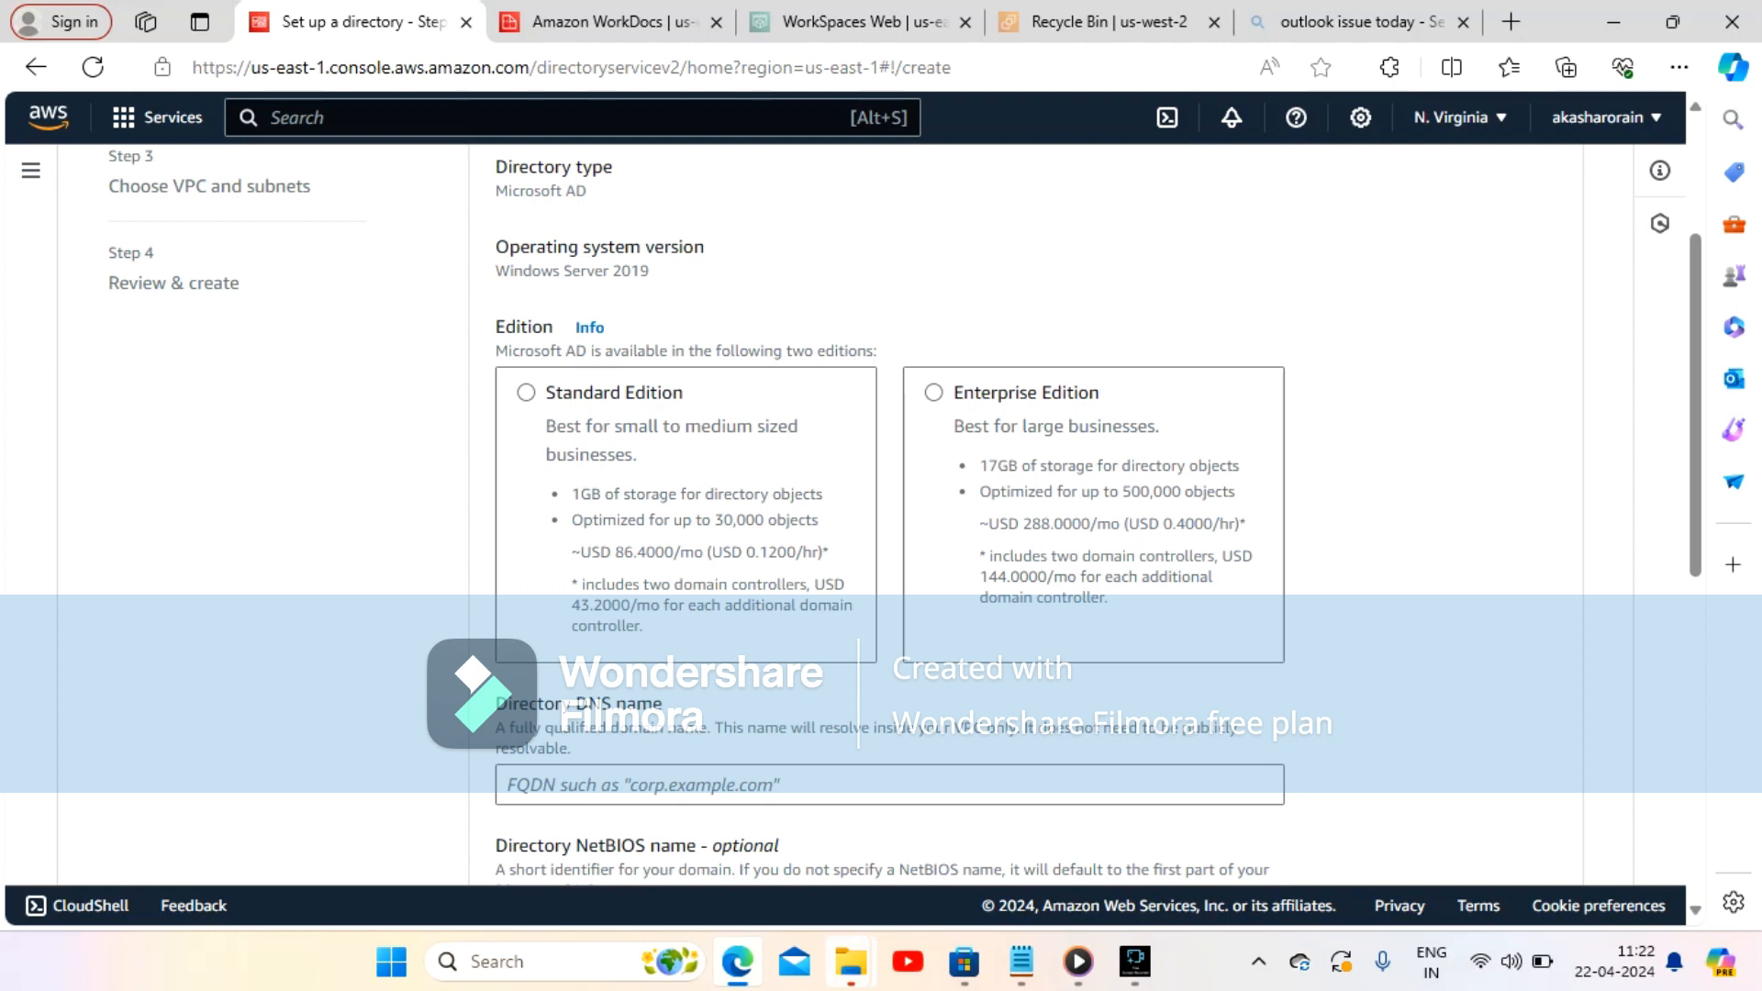
{"action": "left_click", "coordinate": [525, 393]}
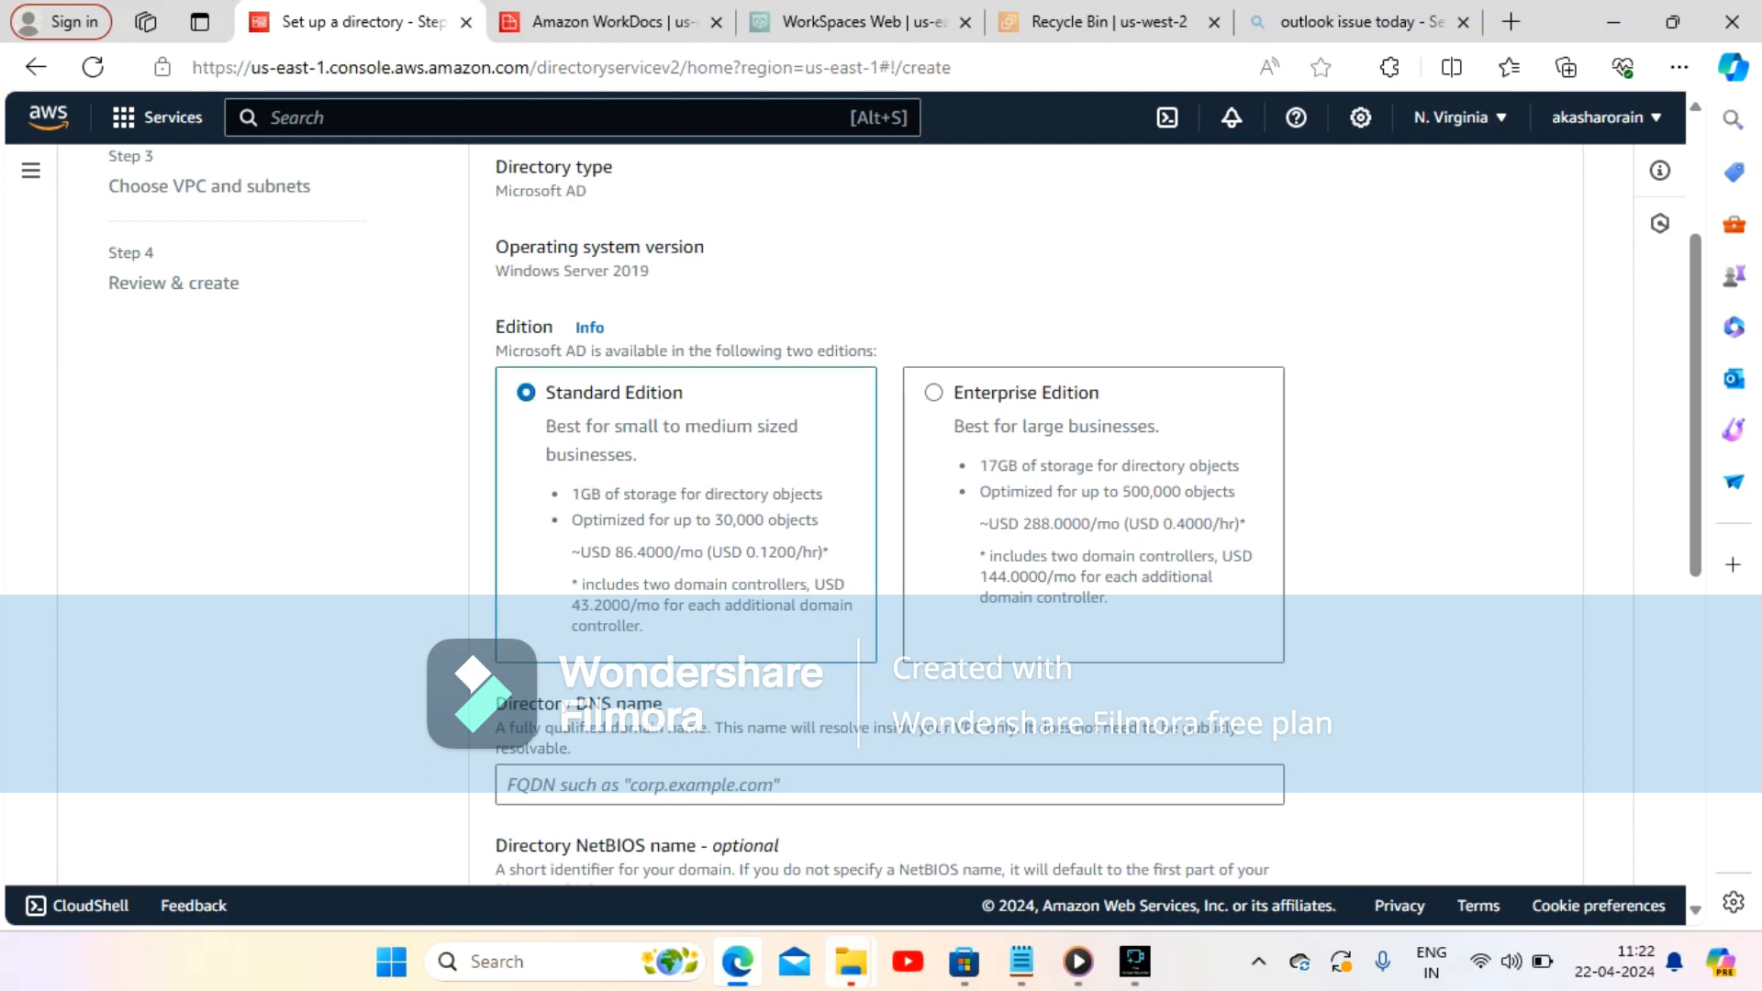
Read the help information comparing the Standard and Enterprise editions, and close it
{"action": "left_click", "coordinate": [589, 328]}
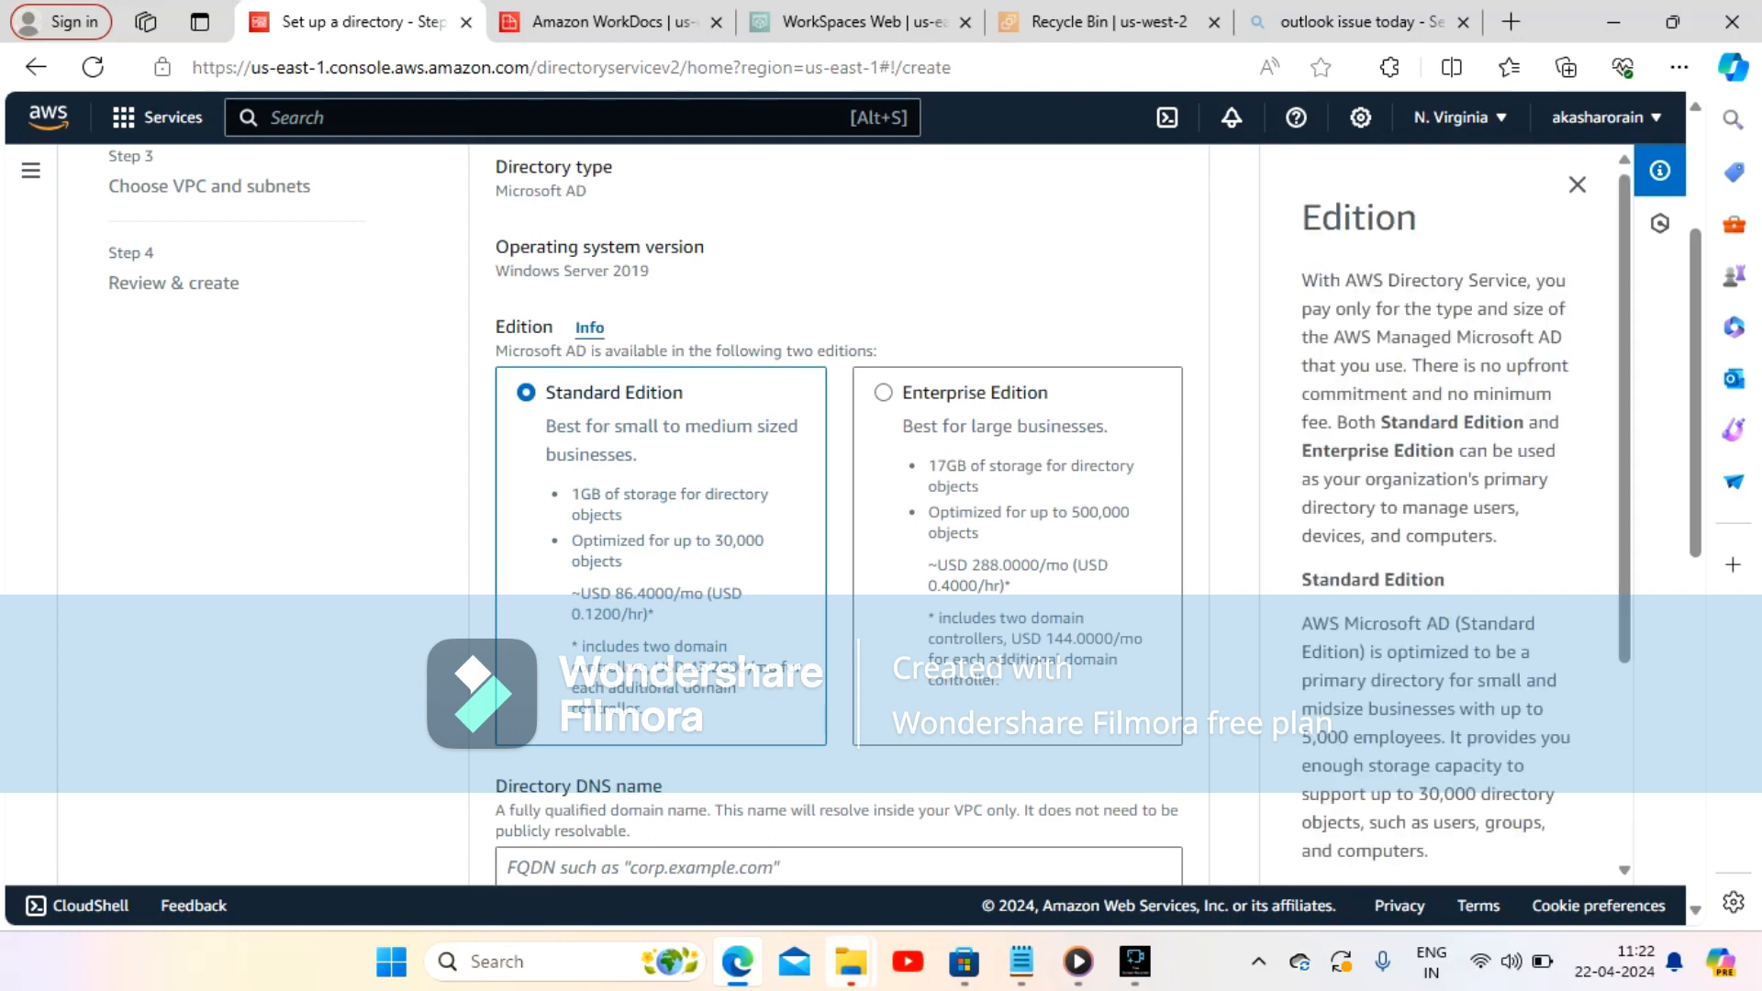
{"action": "scroll", "coordinate": [1459, 514], "scroll_direction": "down", "scroll_amount": 3}
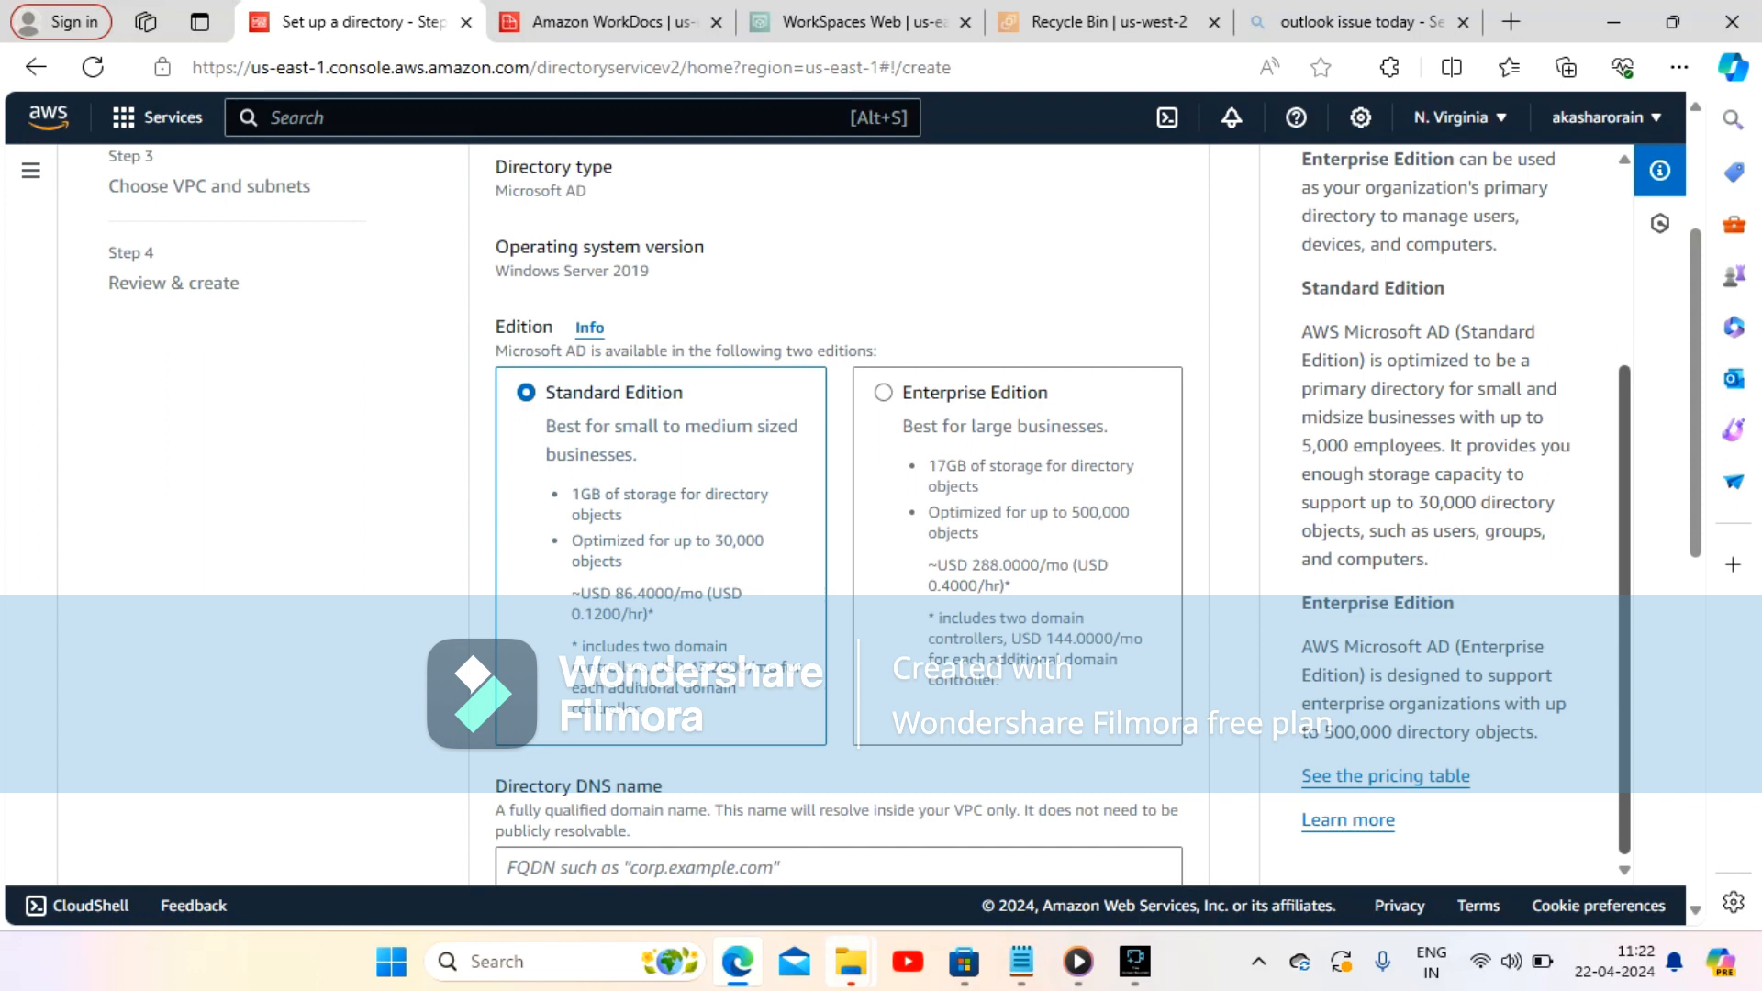
{"action": "scroll", "coordinate": [1459, 513], "scroll_direction": "up", "scroll_amount": 3}
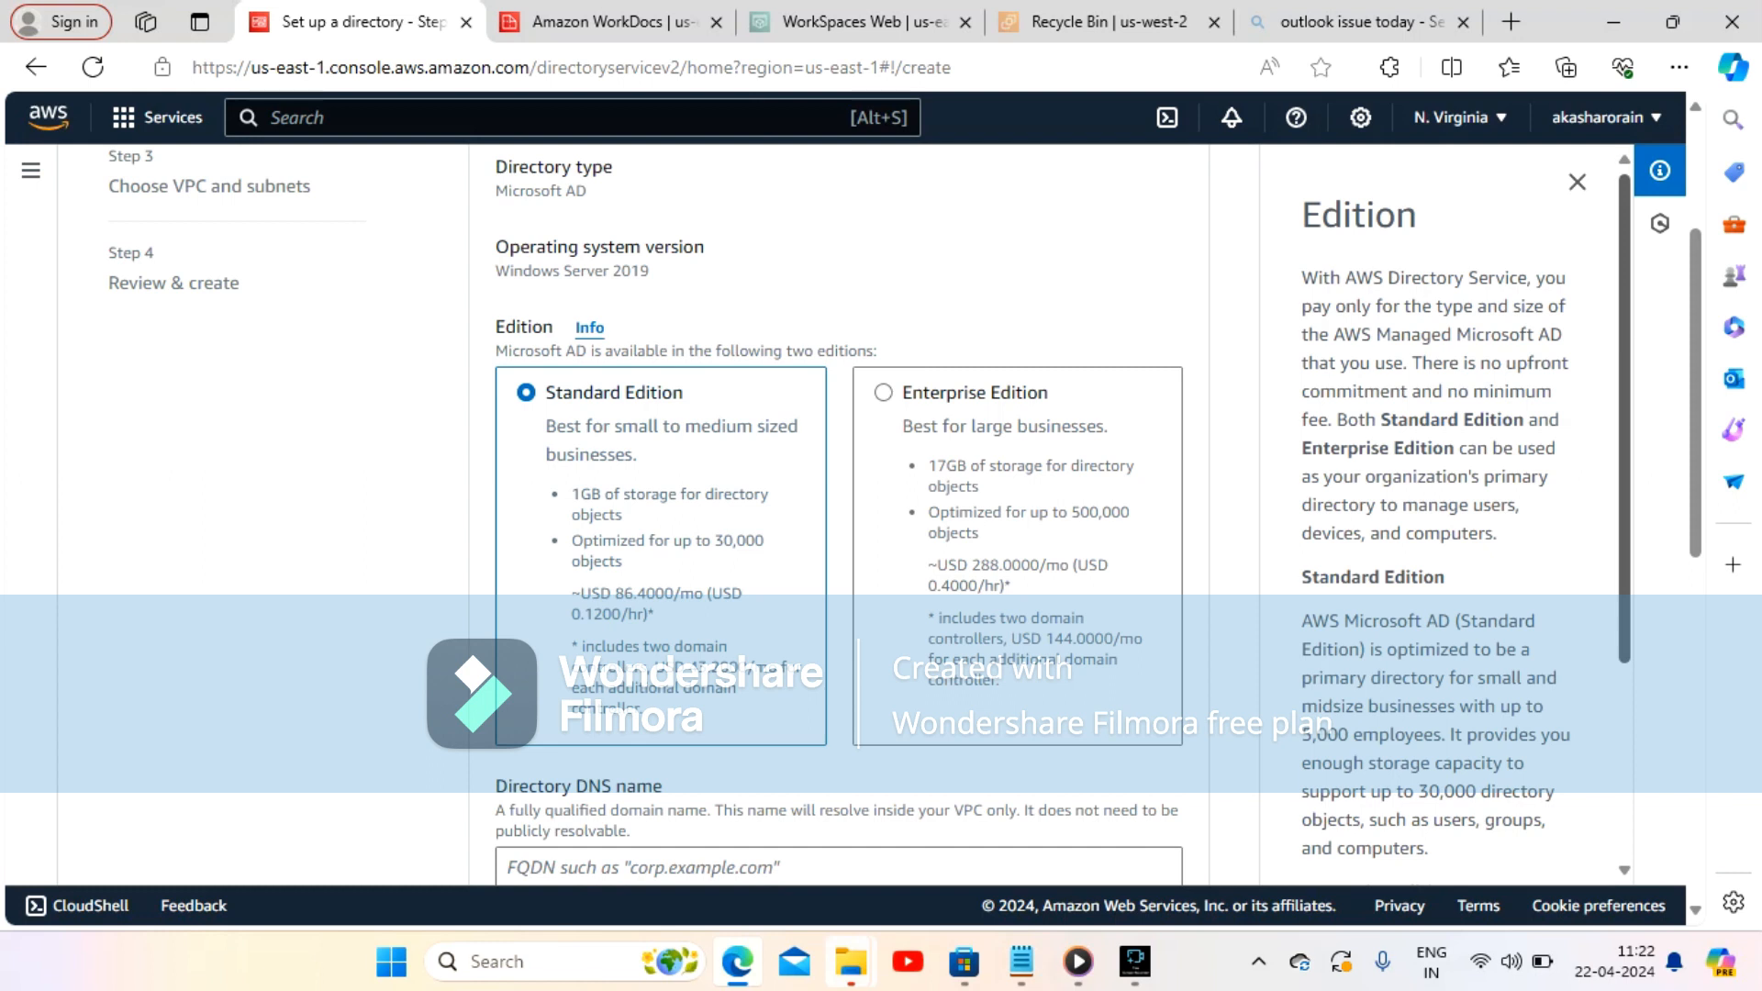
{"action": "left_click", "coordinate": [1576, 182]}
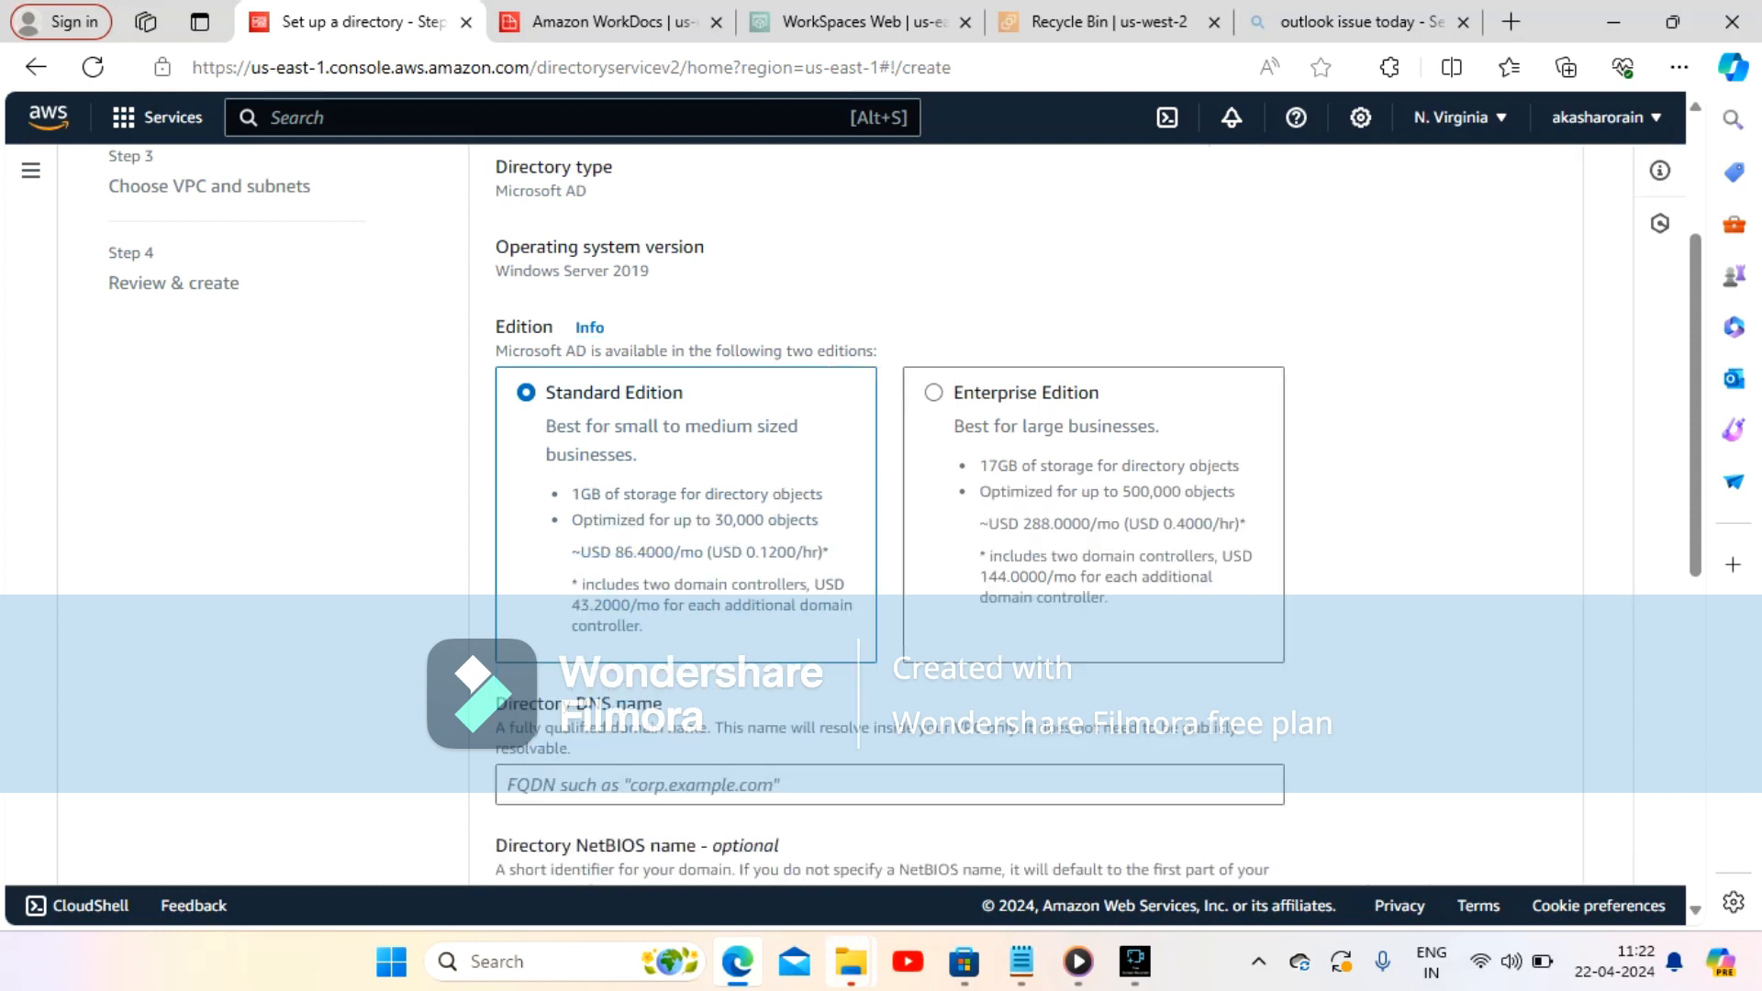
Set the directory DNS name to akashworkspace.com using the saved entry
{"action": "scroll", "coordinate": [890, 514], "scroll_direction": "down", "scroll_amount": 3}
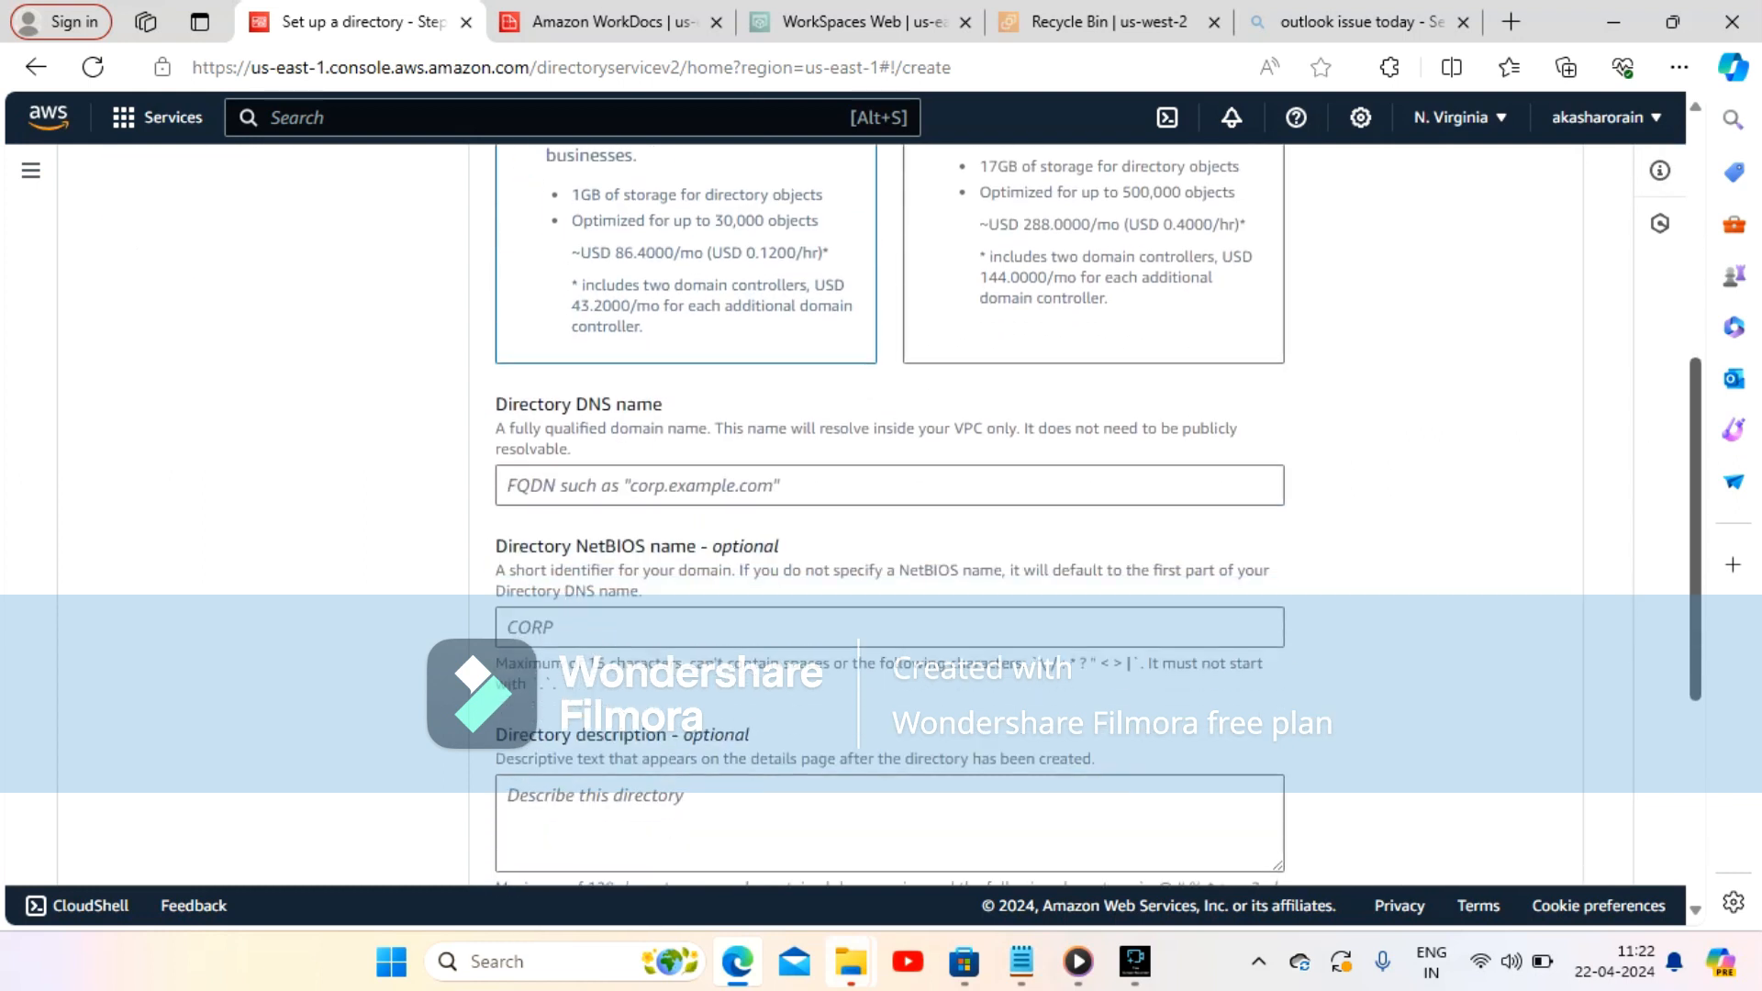
{"action": "left_click", "coordinate": [752, 486]}
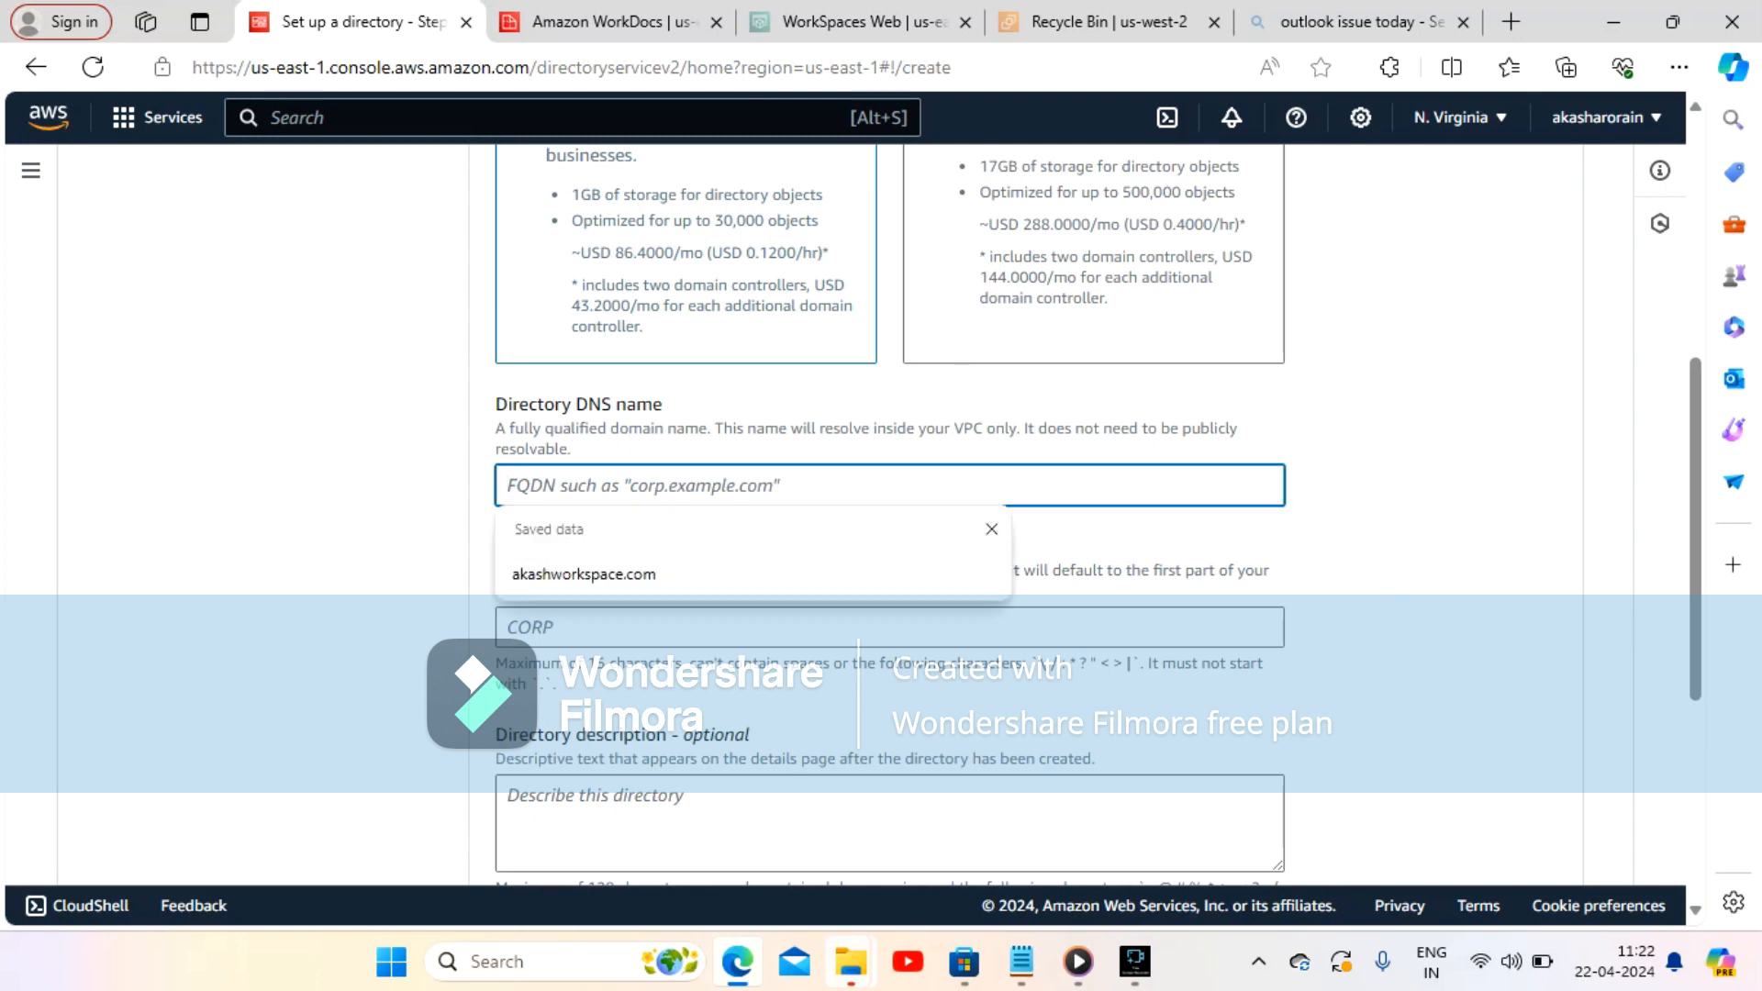
{"action": "key", "text": "Down"}
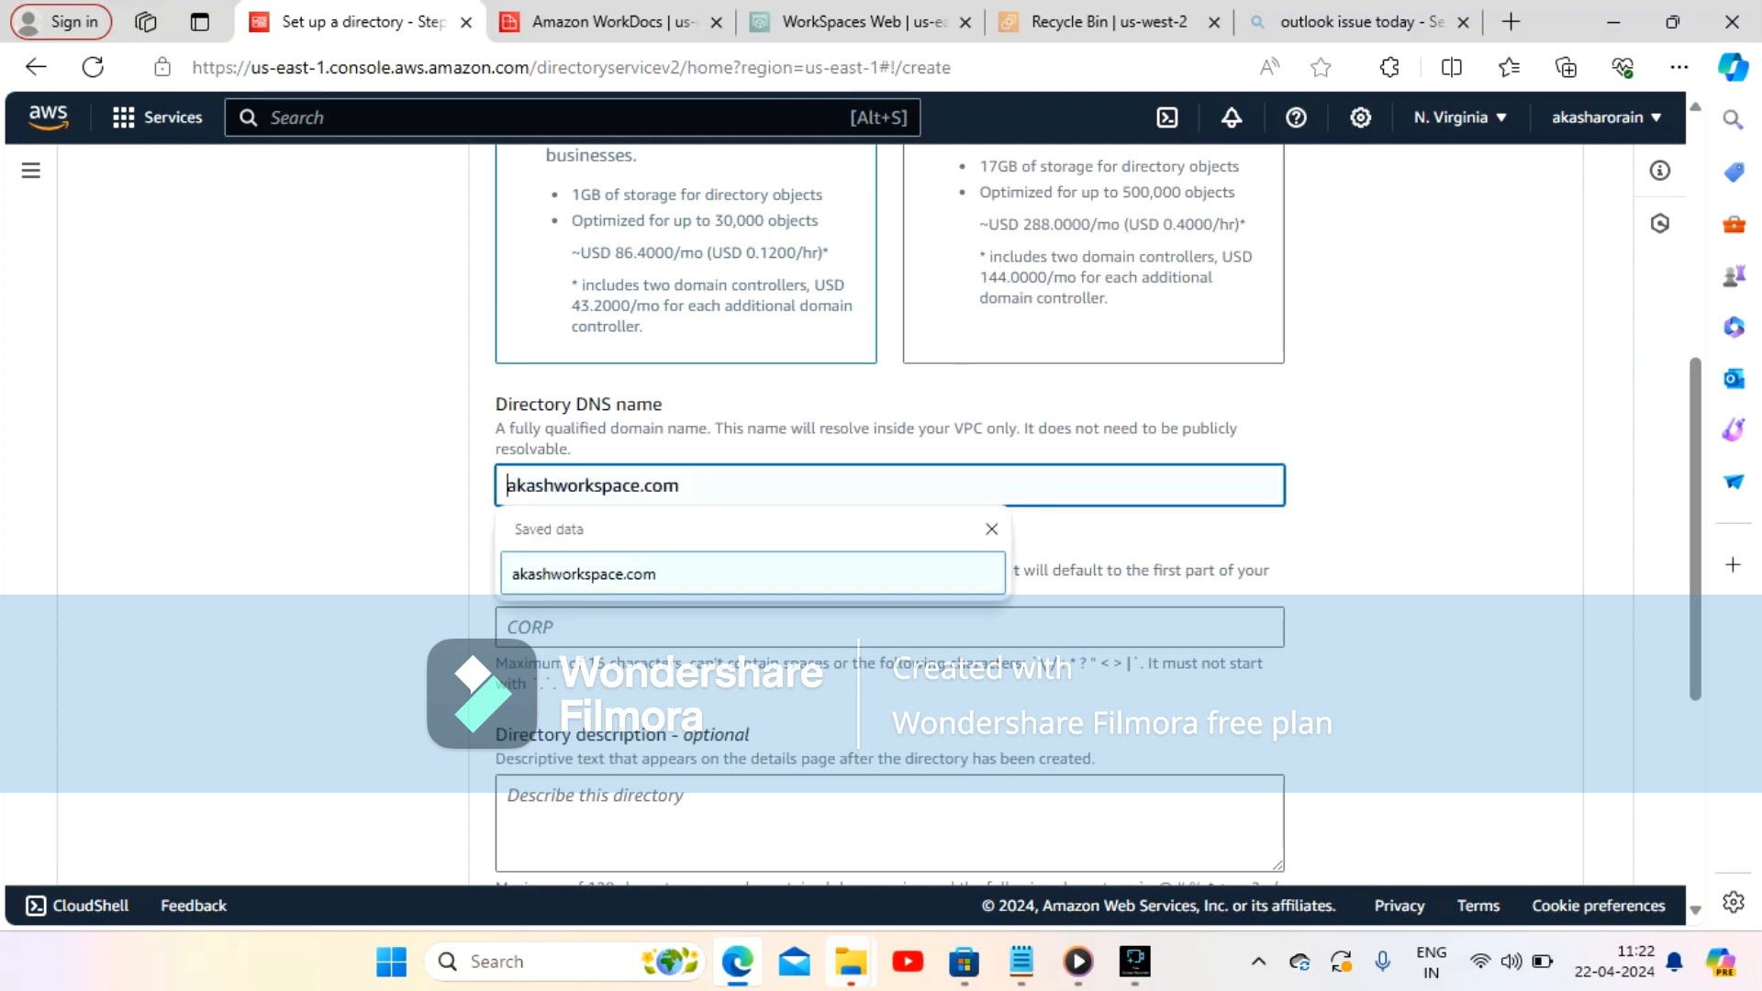
{"action": "key", "text": "Return"}
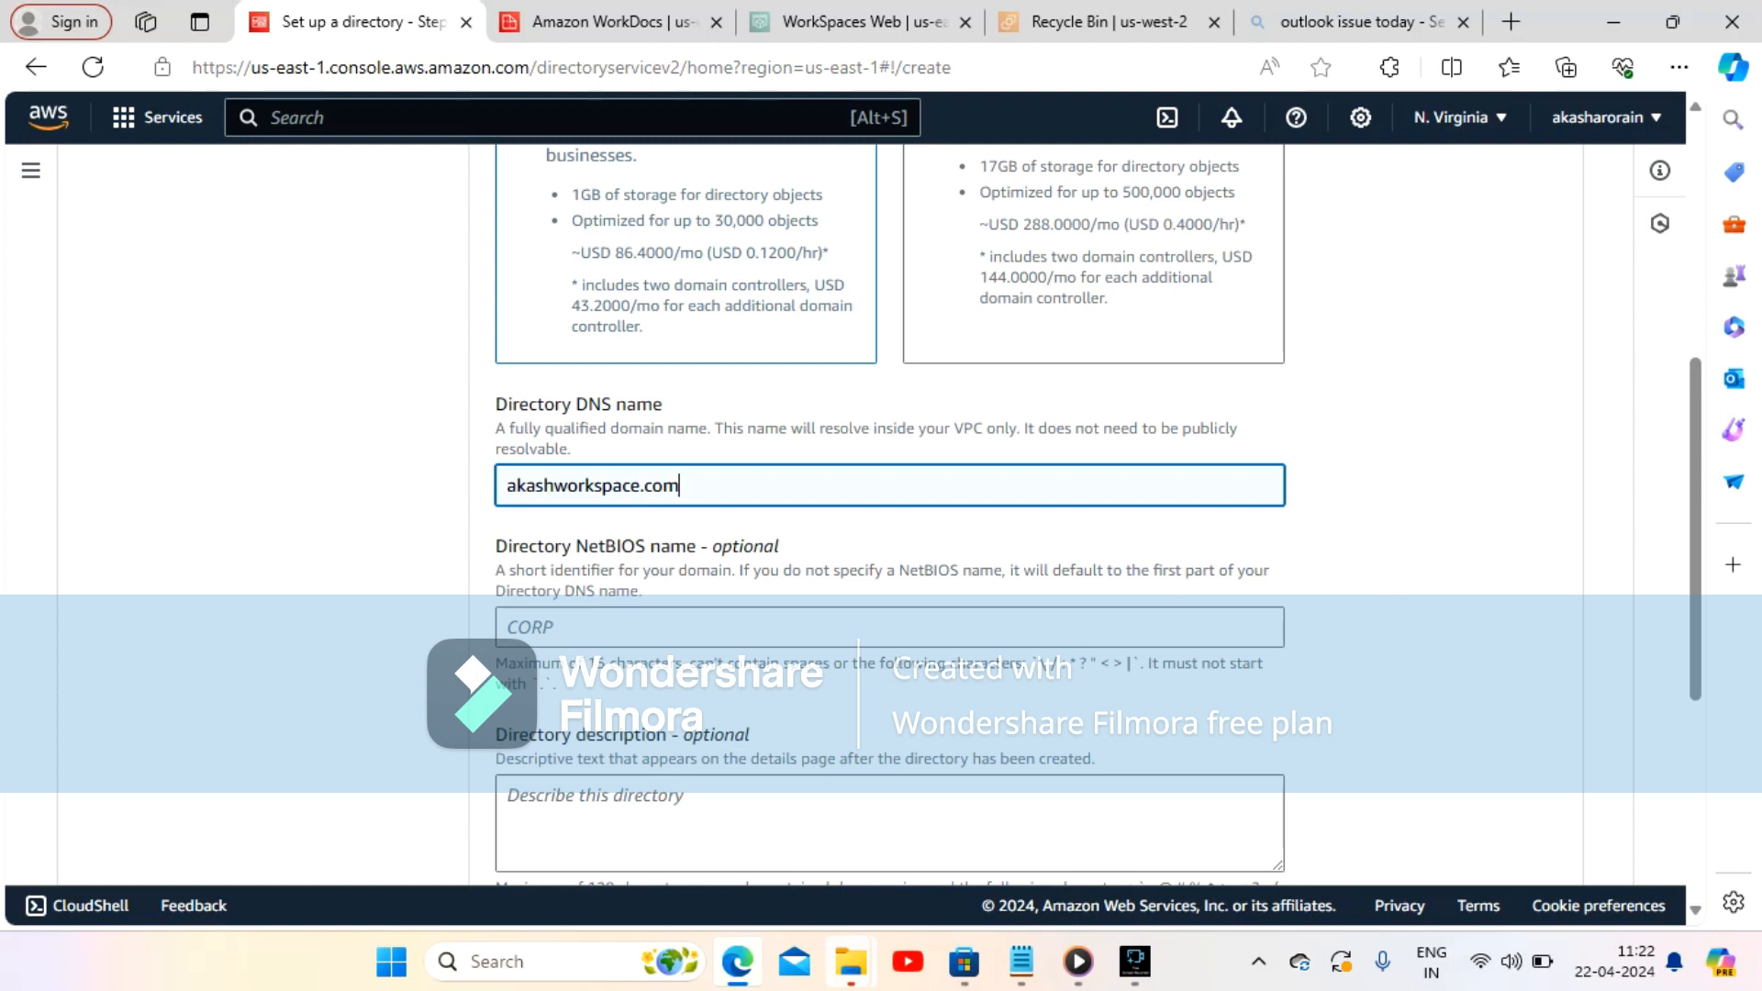
Enter "for workspace authentication." as the directory description, leaving the NetBIOS name blank
{"action": "scroll", "coordinate": [890, 514], "scroll_direction": "down", "scroll_amount": 2}
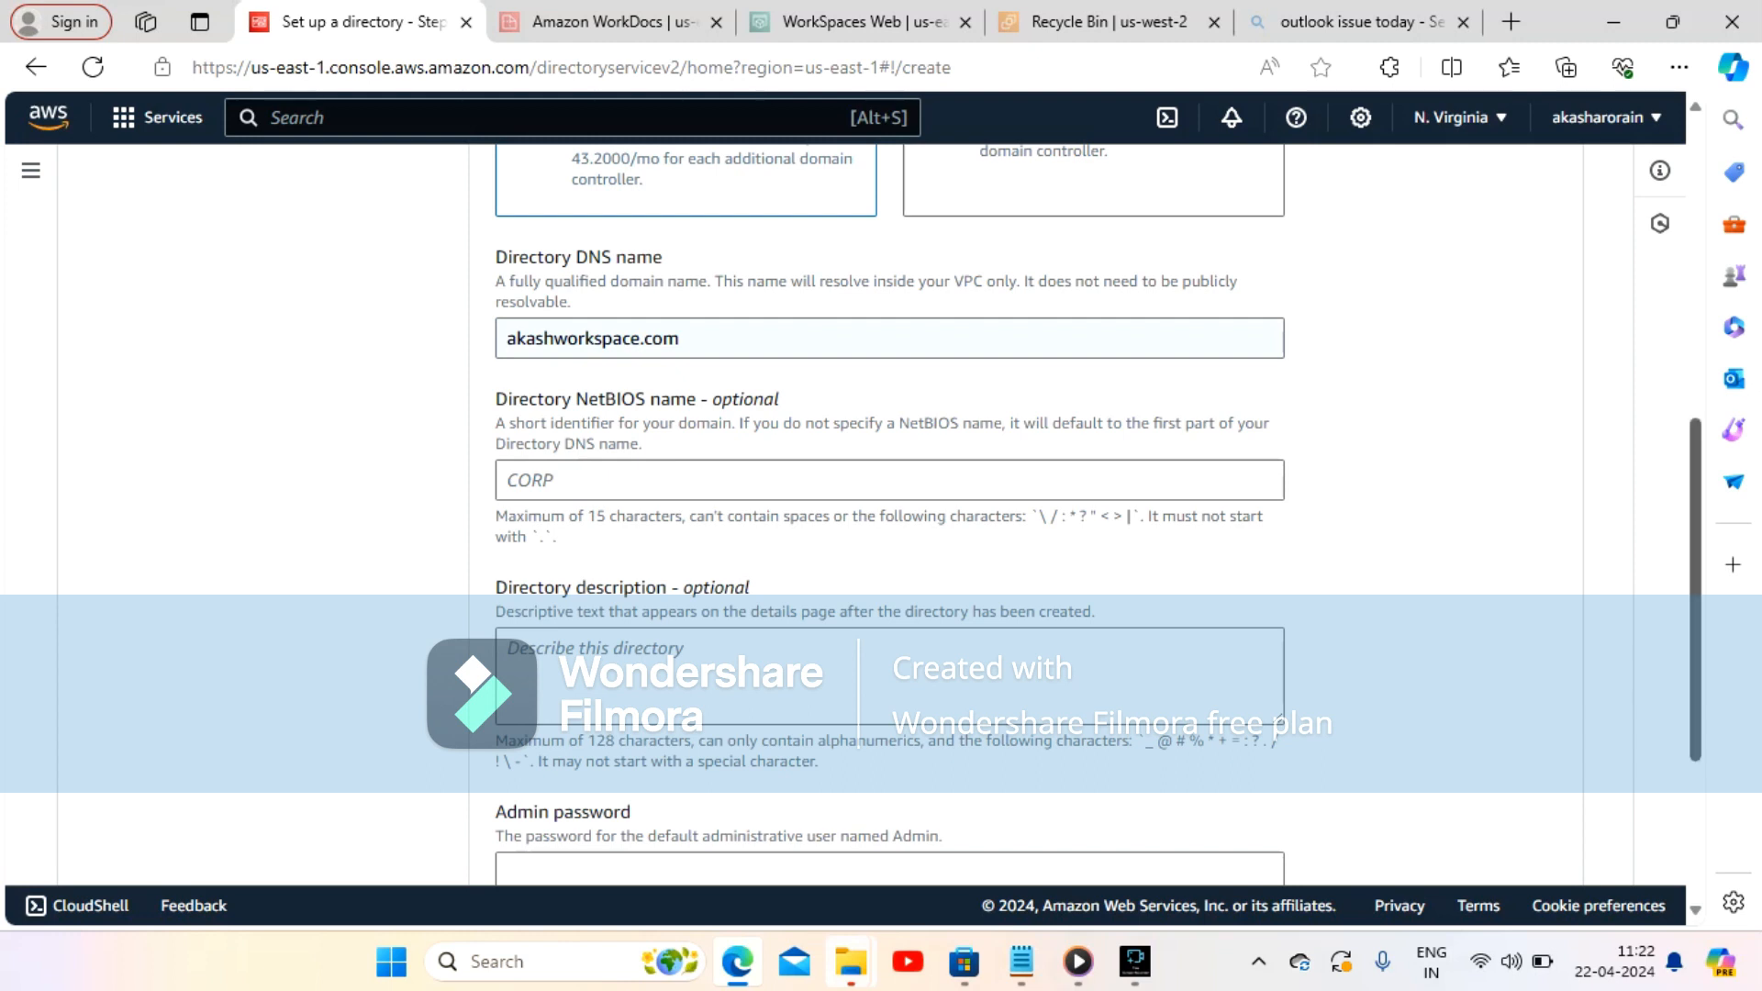
{"action": "scroll", "coordinate": [889, 514], "scroll_direction": "down", "scroll_amount": 3}
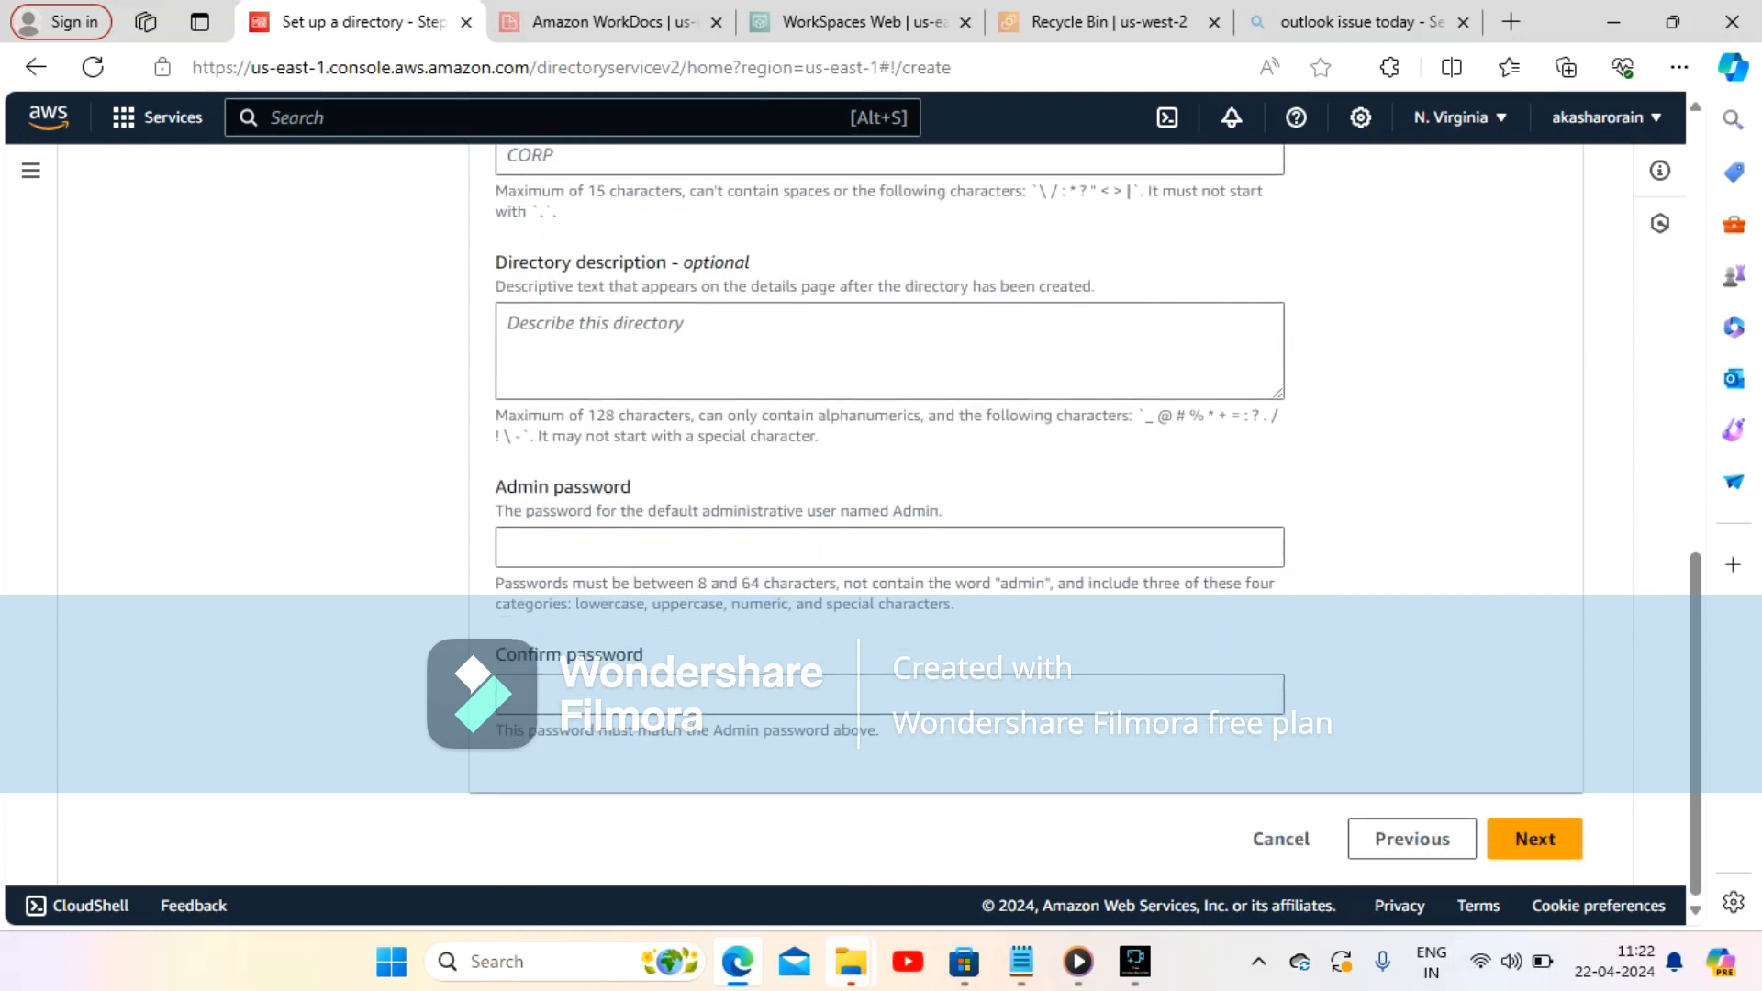
{"action": "left_click", "coordinate": [889, 350]}
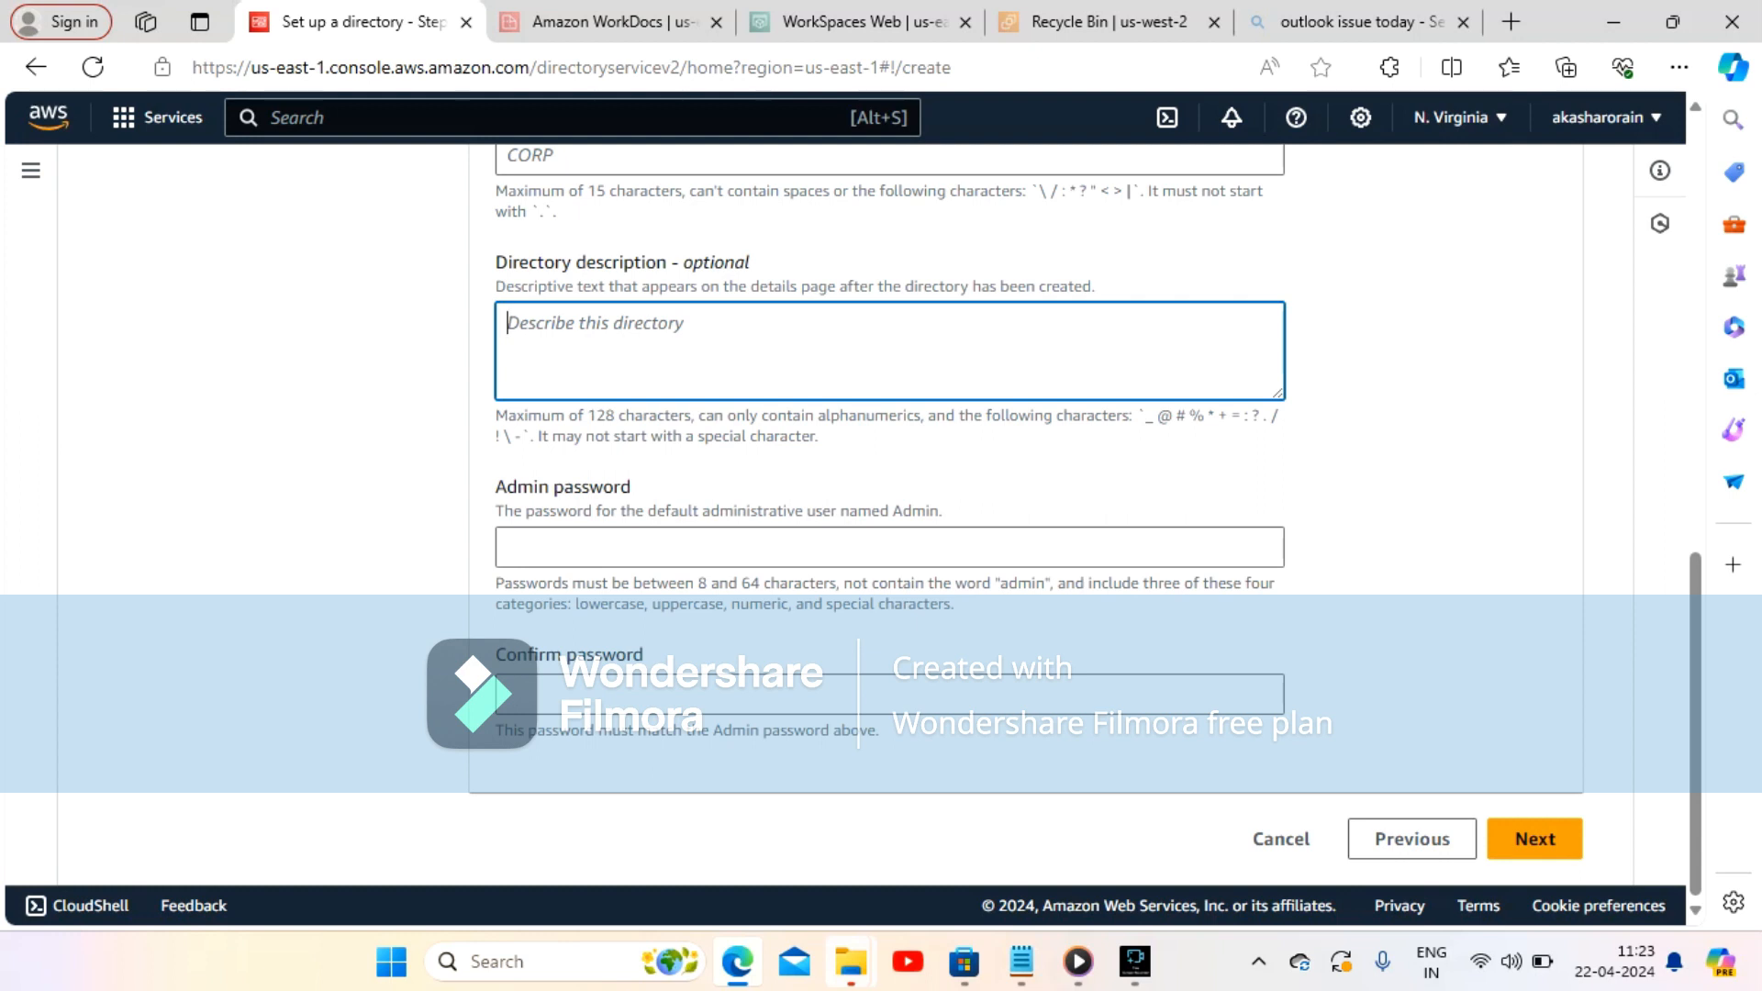
{"action": "type", "text": "f"}
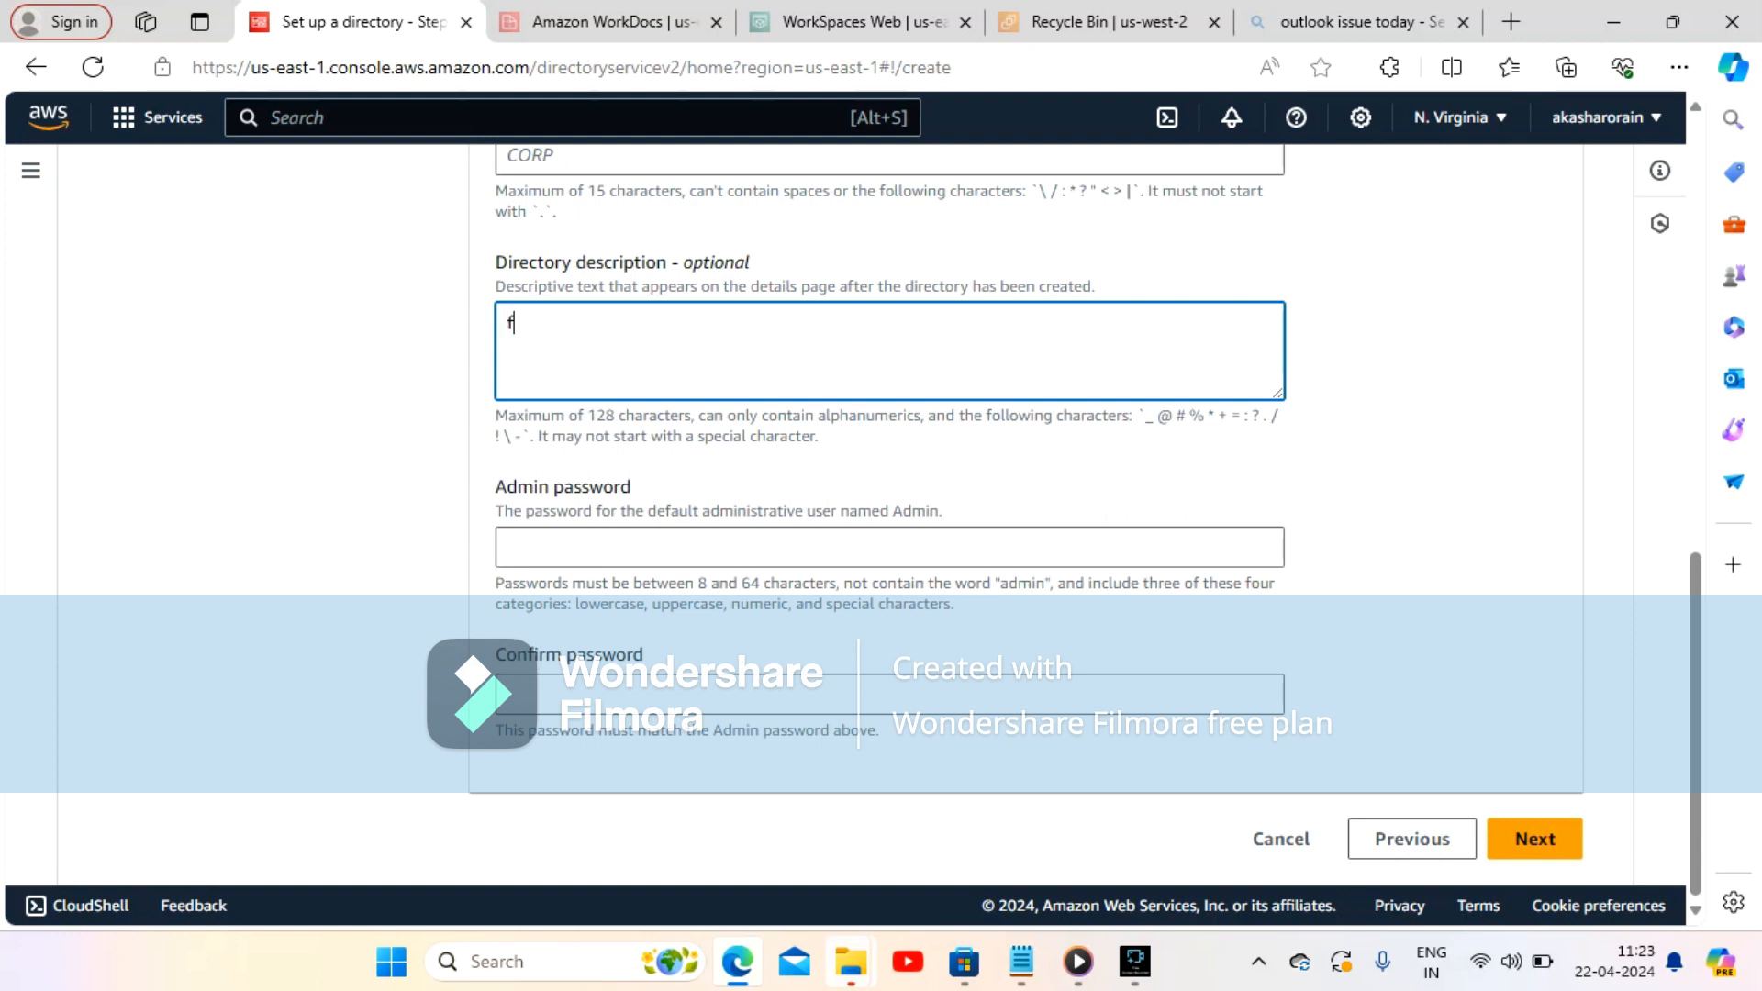
{"action": "type", "text": "or workspace authenticat"}
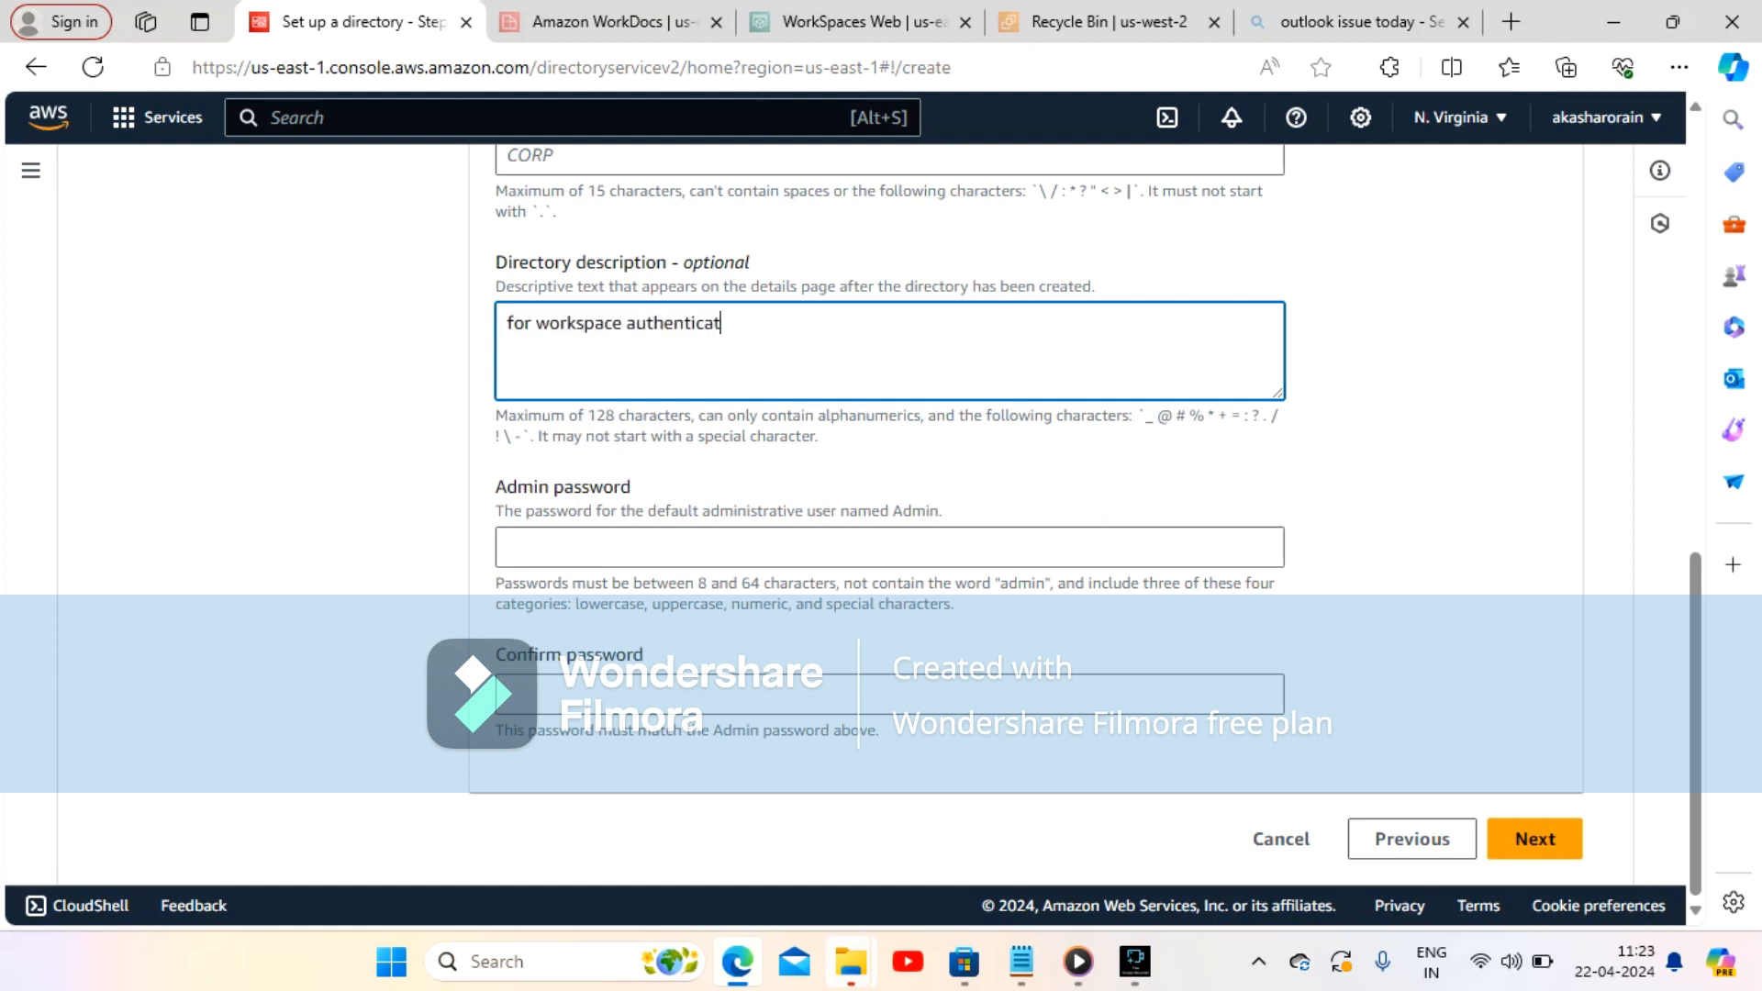
{"action": "type", "text": "ion."}
Enter and confirm the admin password, and proceed to the VPC and subnet settings
{"action": "left_click", "coordinate": [508, 547]}
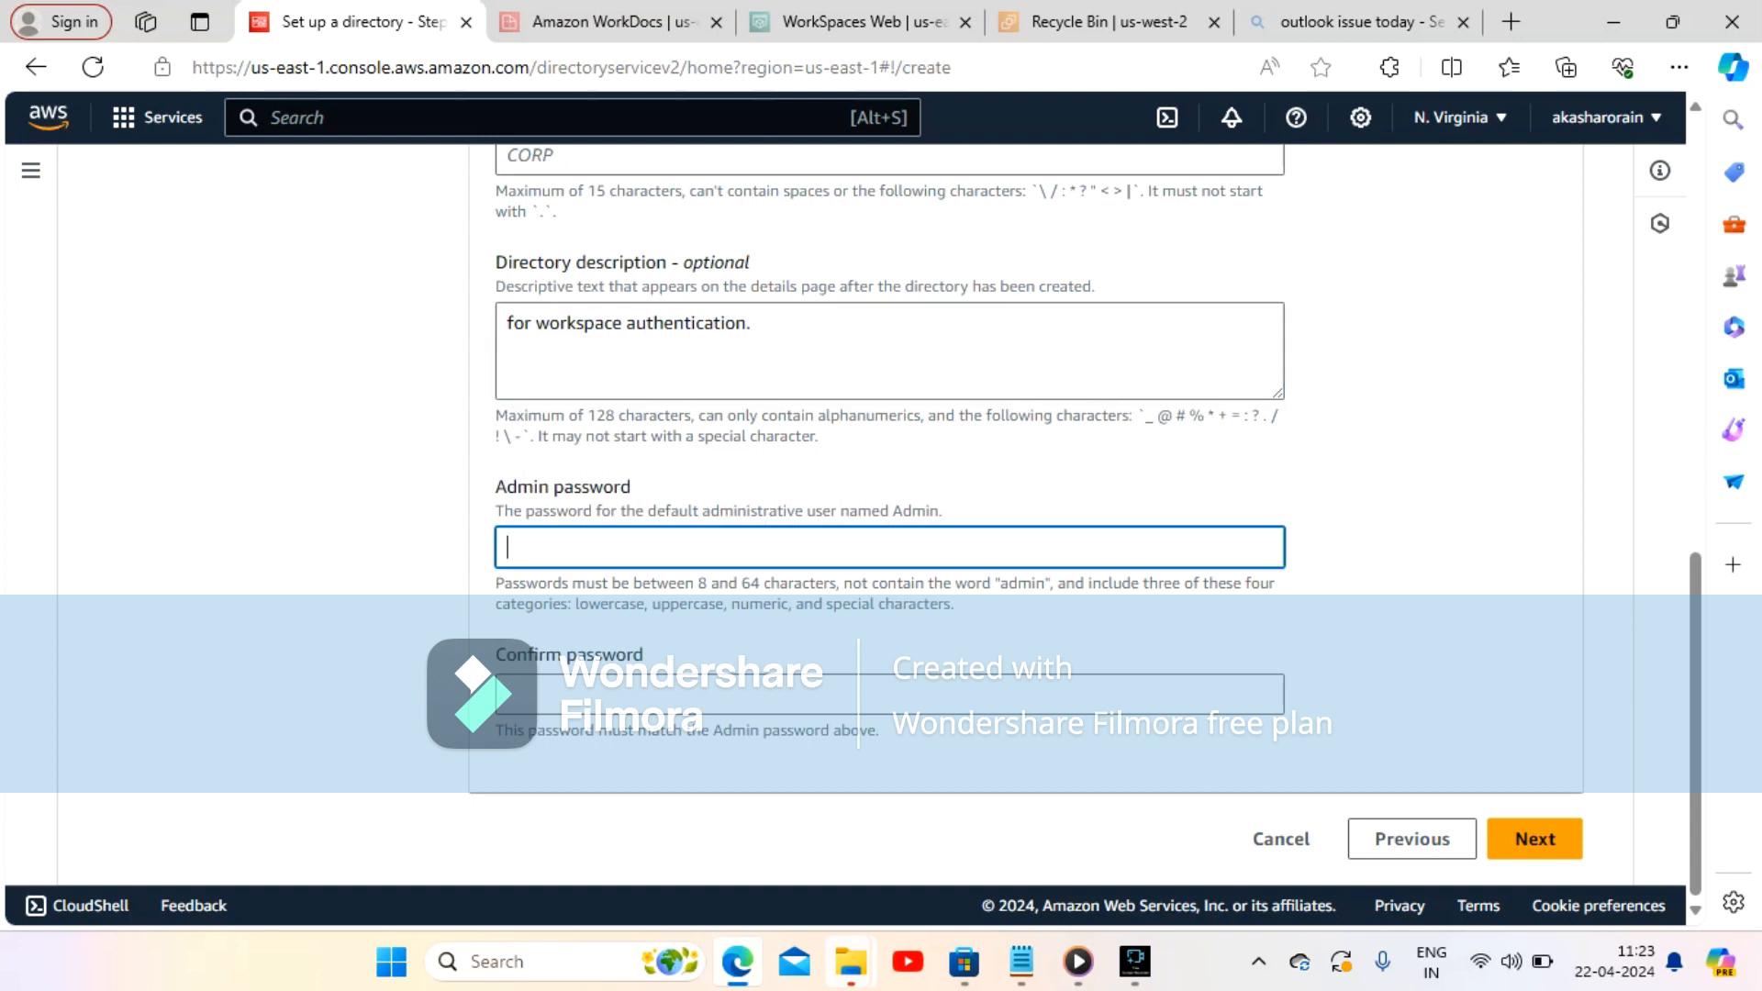
{"action": "type", "text": "••••••••"}
{"action": "left_click", "coordinate": [507, 694]}
{"action": "type", "text": "••••••••"}
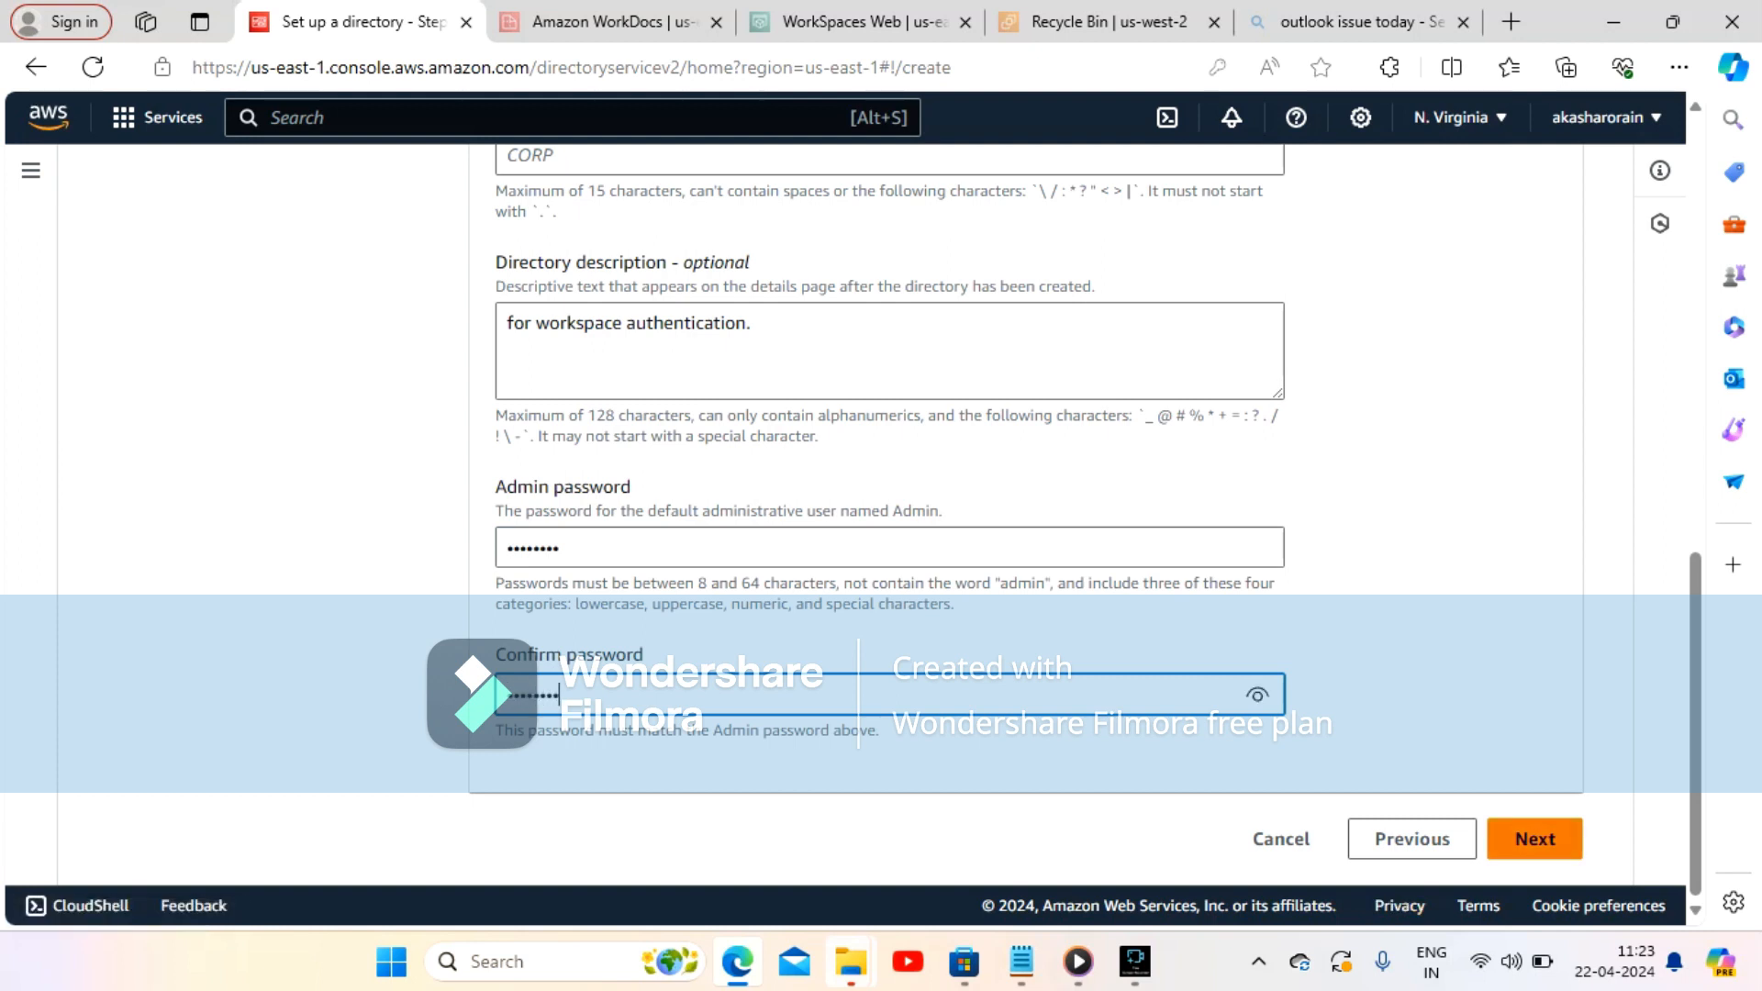
{"action": "left_click", "coordinate": [1534, 838]}
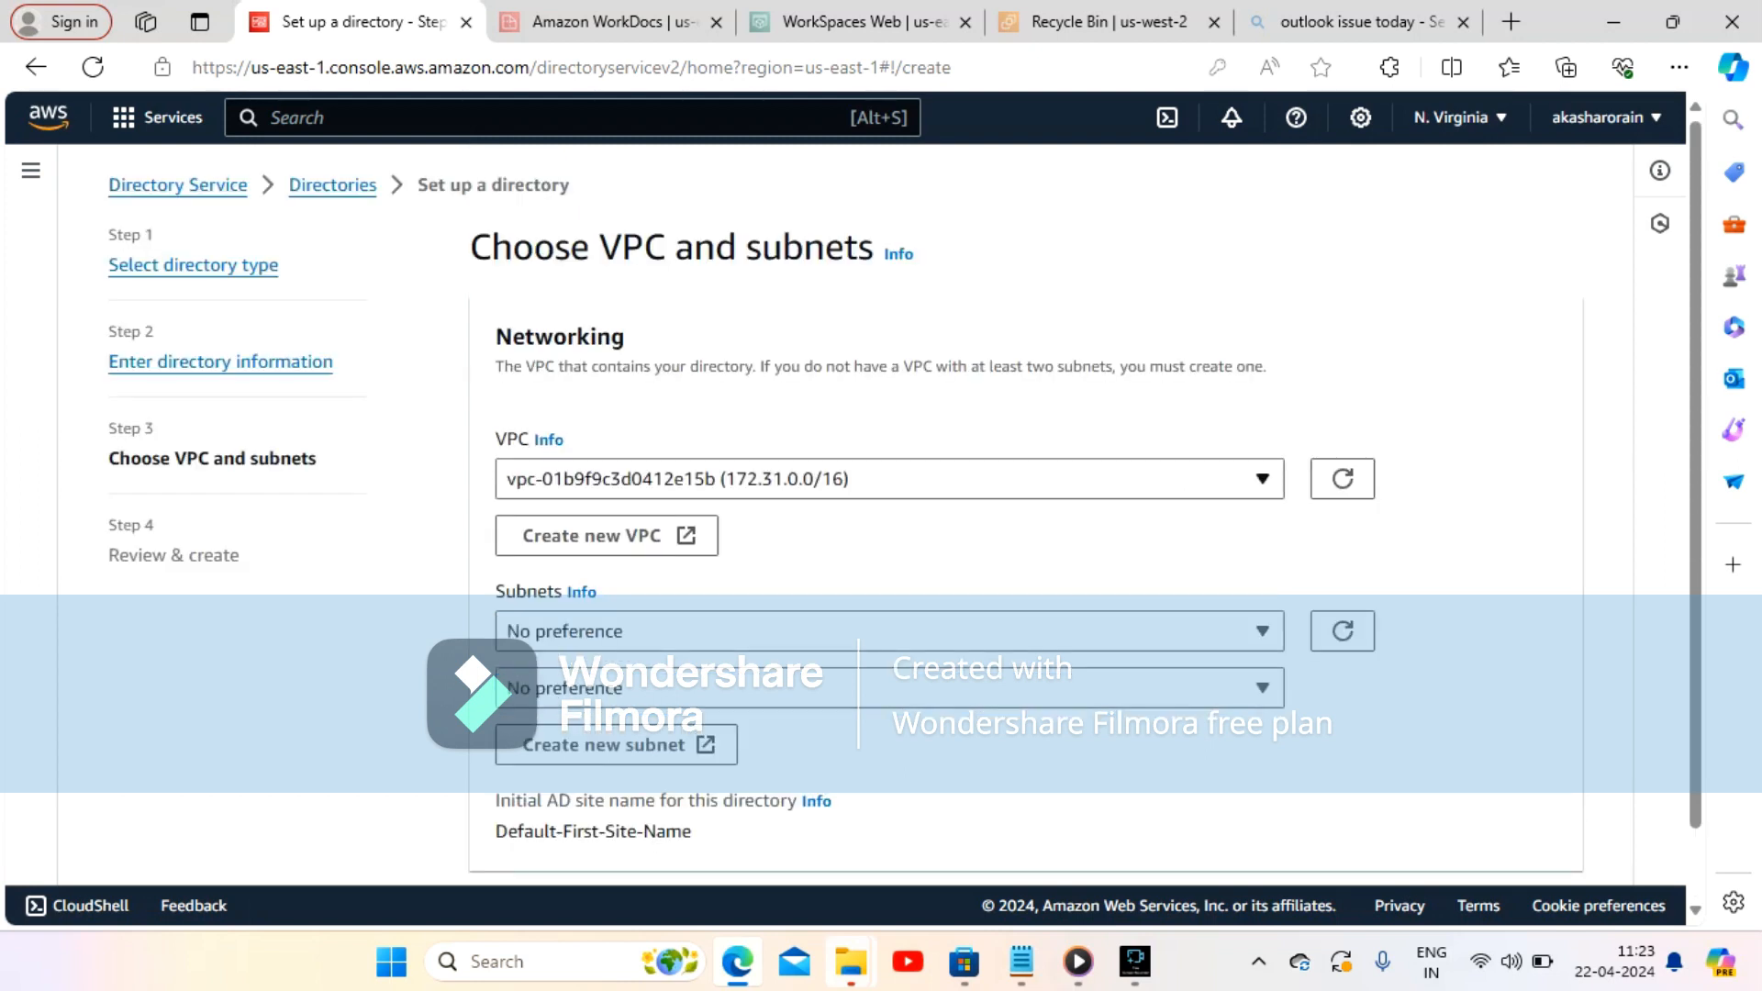
Examine the available VPC and first-subnet choices, keeping the default VPC and the subnet at No preference
{"action": "left_click", "coordinate": [889, 479]}
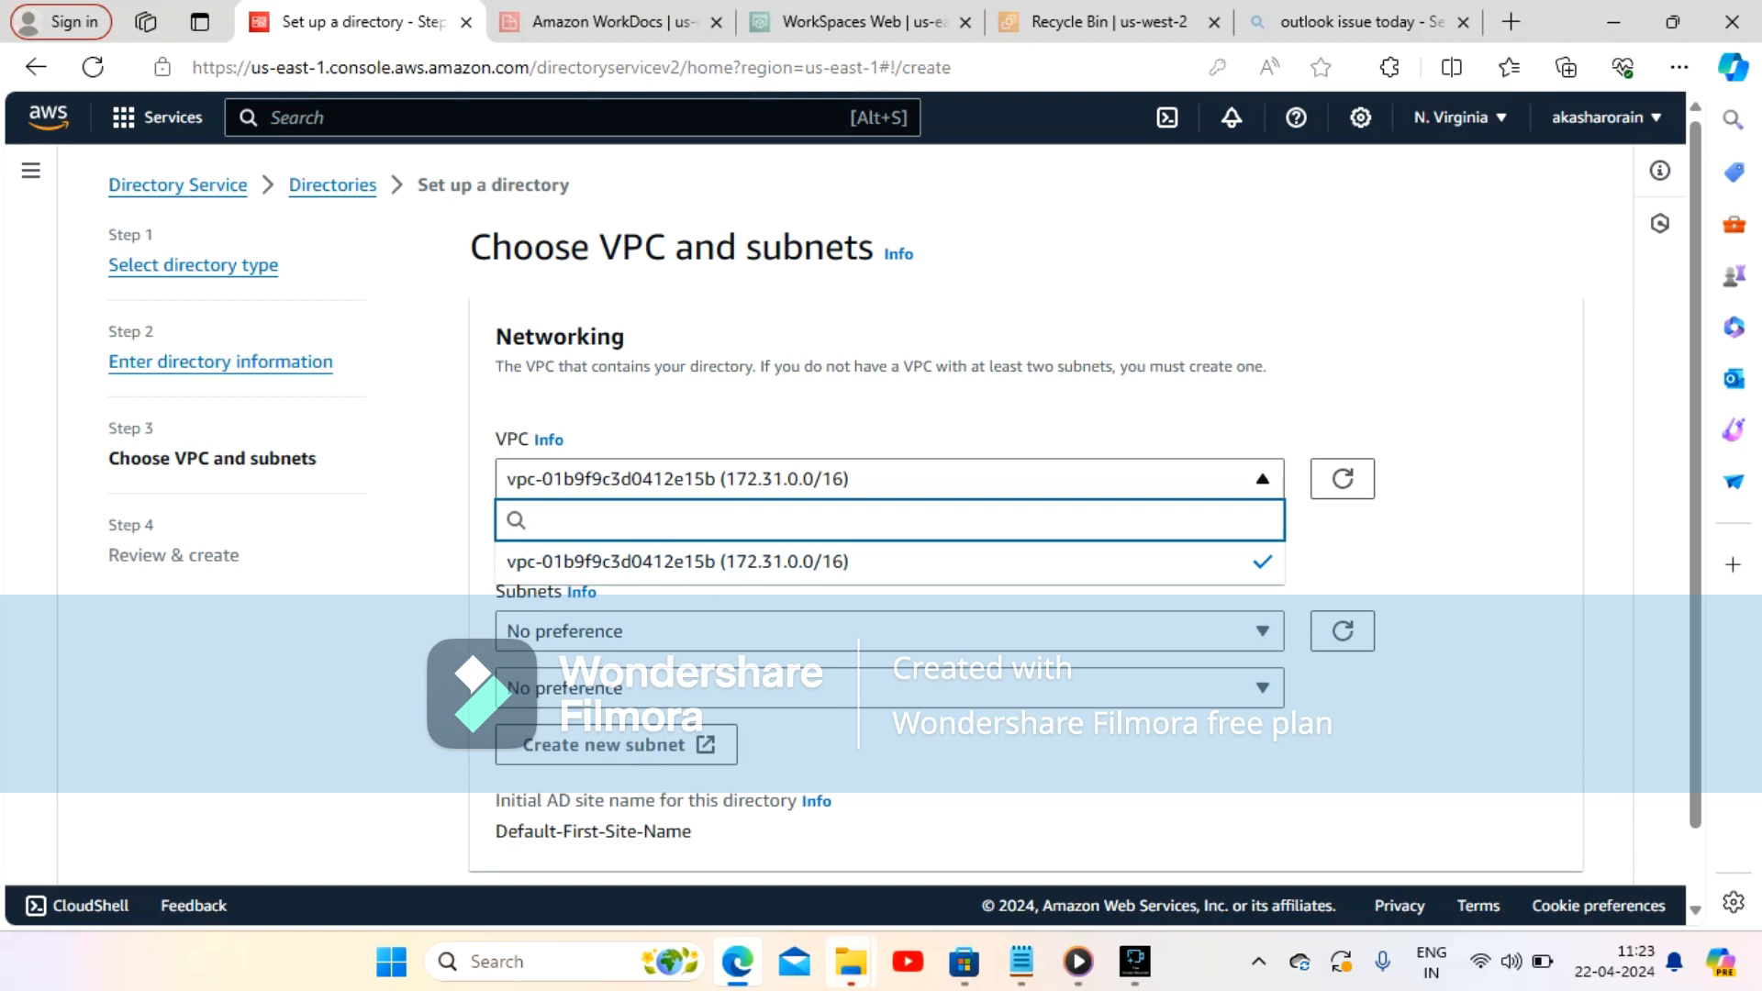
{"action": "left_click", "coordinate": [889, 479]}
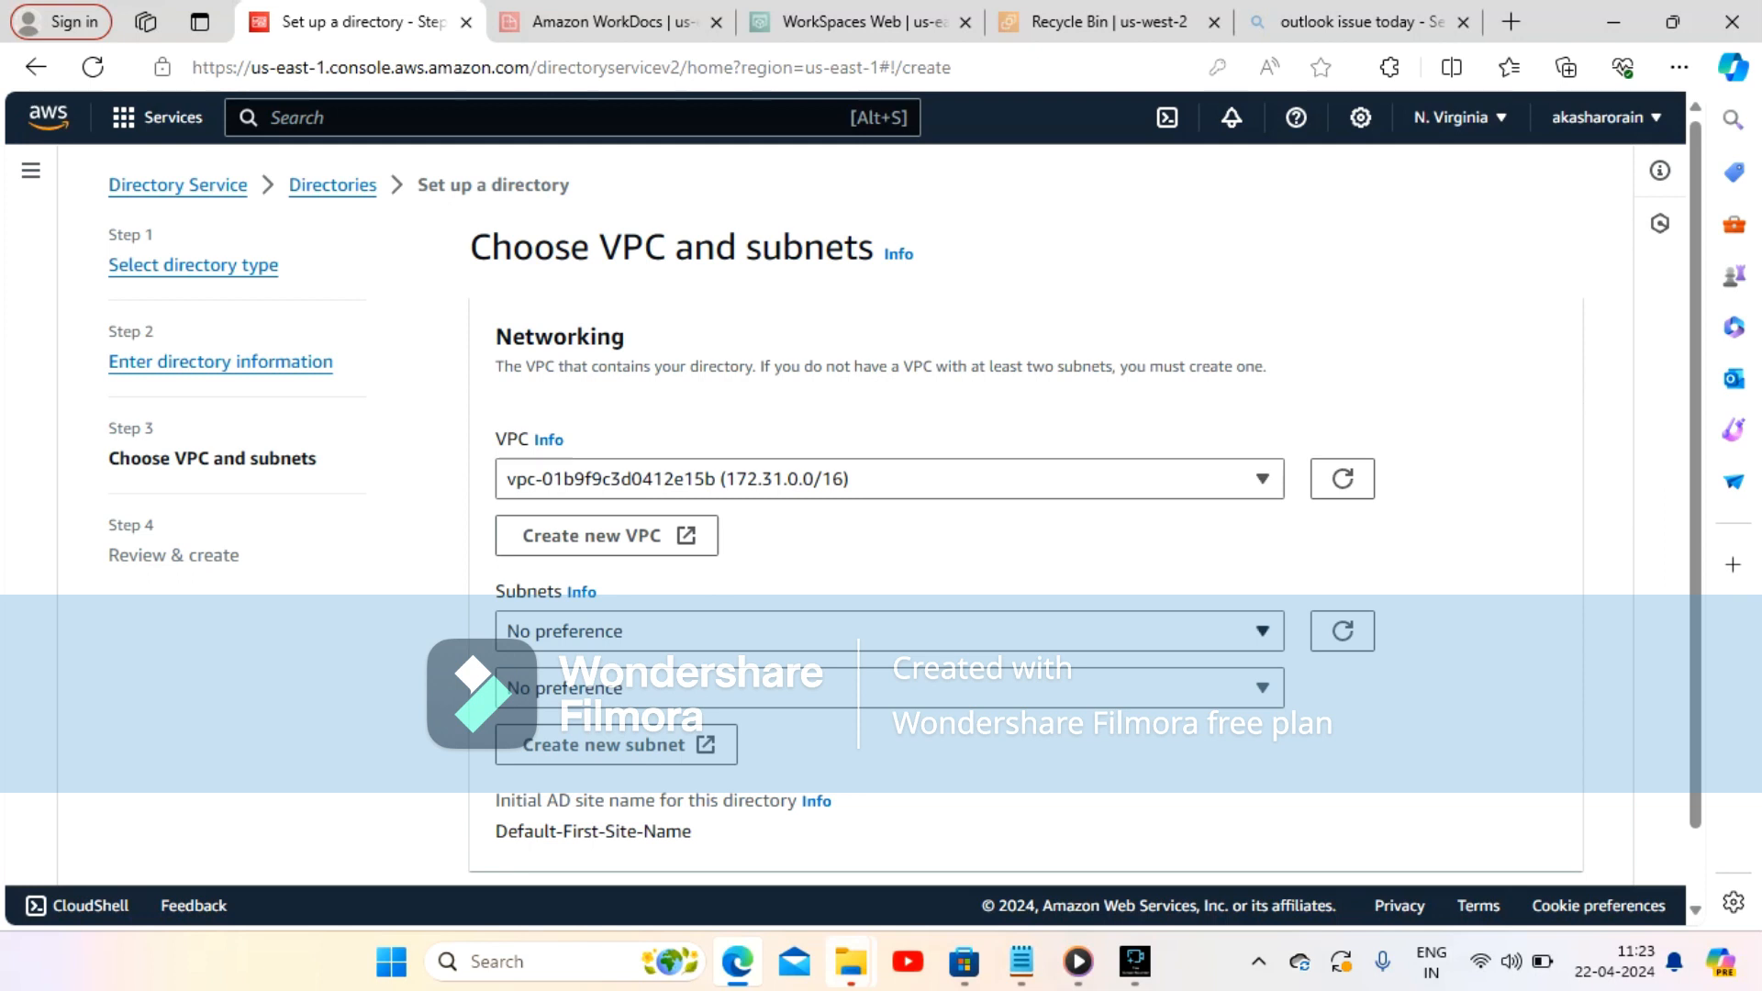
{"action": "left_click", "coordinate": [1262, 630]}
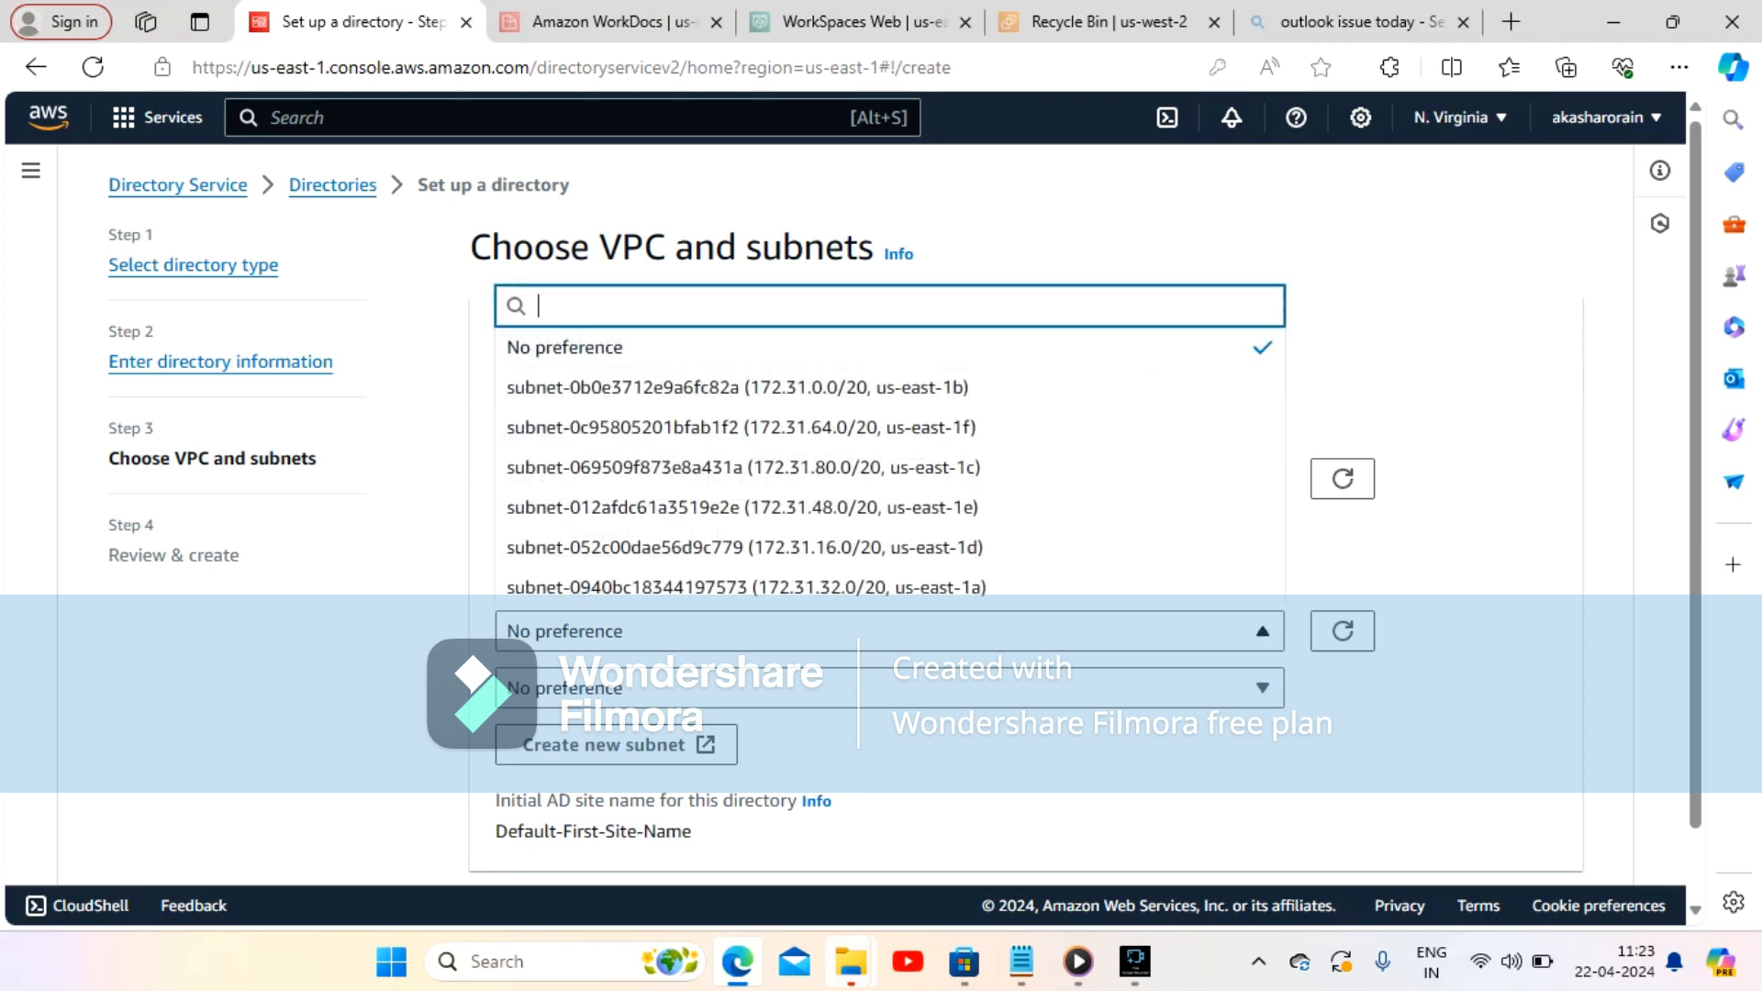
{"action": "left_click", "coordinate": [889, 631]}
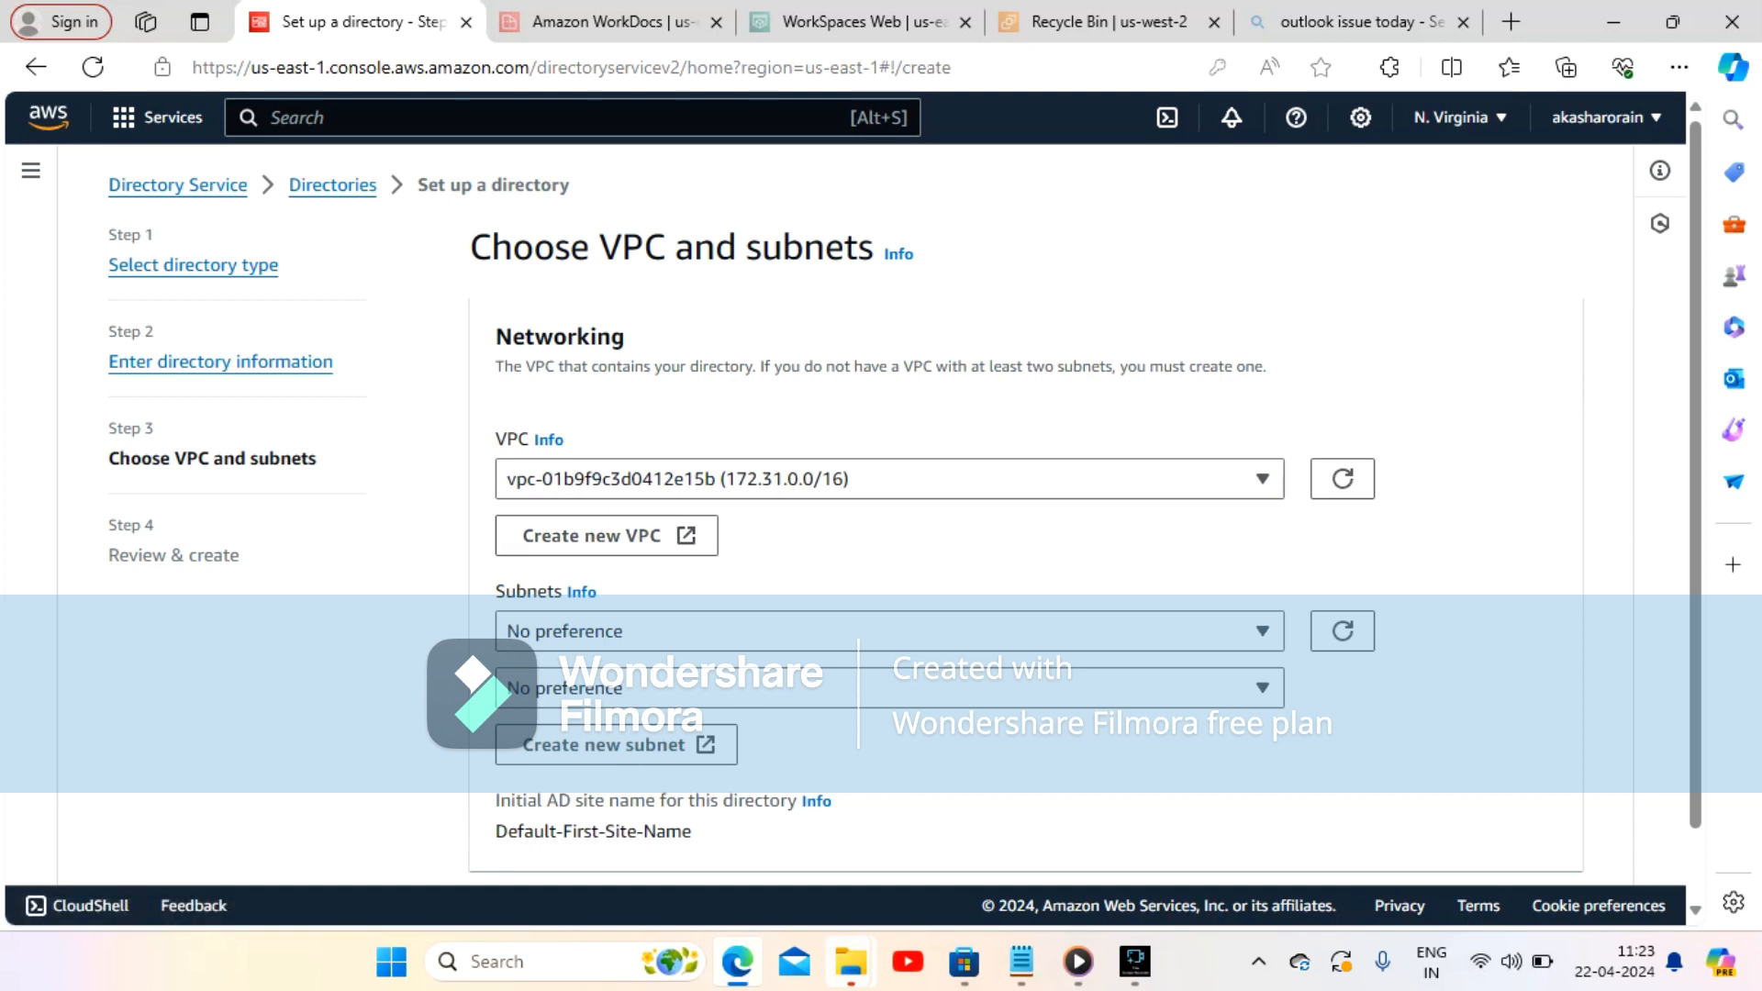
Keep both subnets at No preference and the default AD site name, and proceed to the review page
{"action": "scroll", "coordinate": [903, 504], "scroll_direction": "down", "scroll_amount": 1}
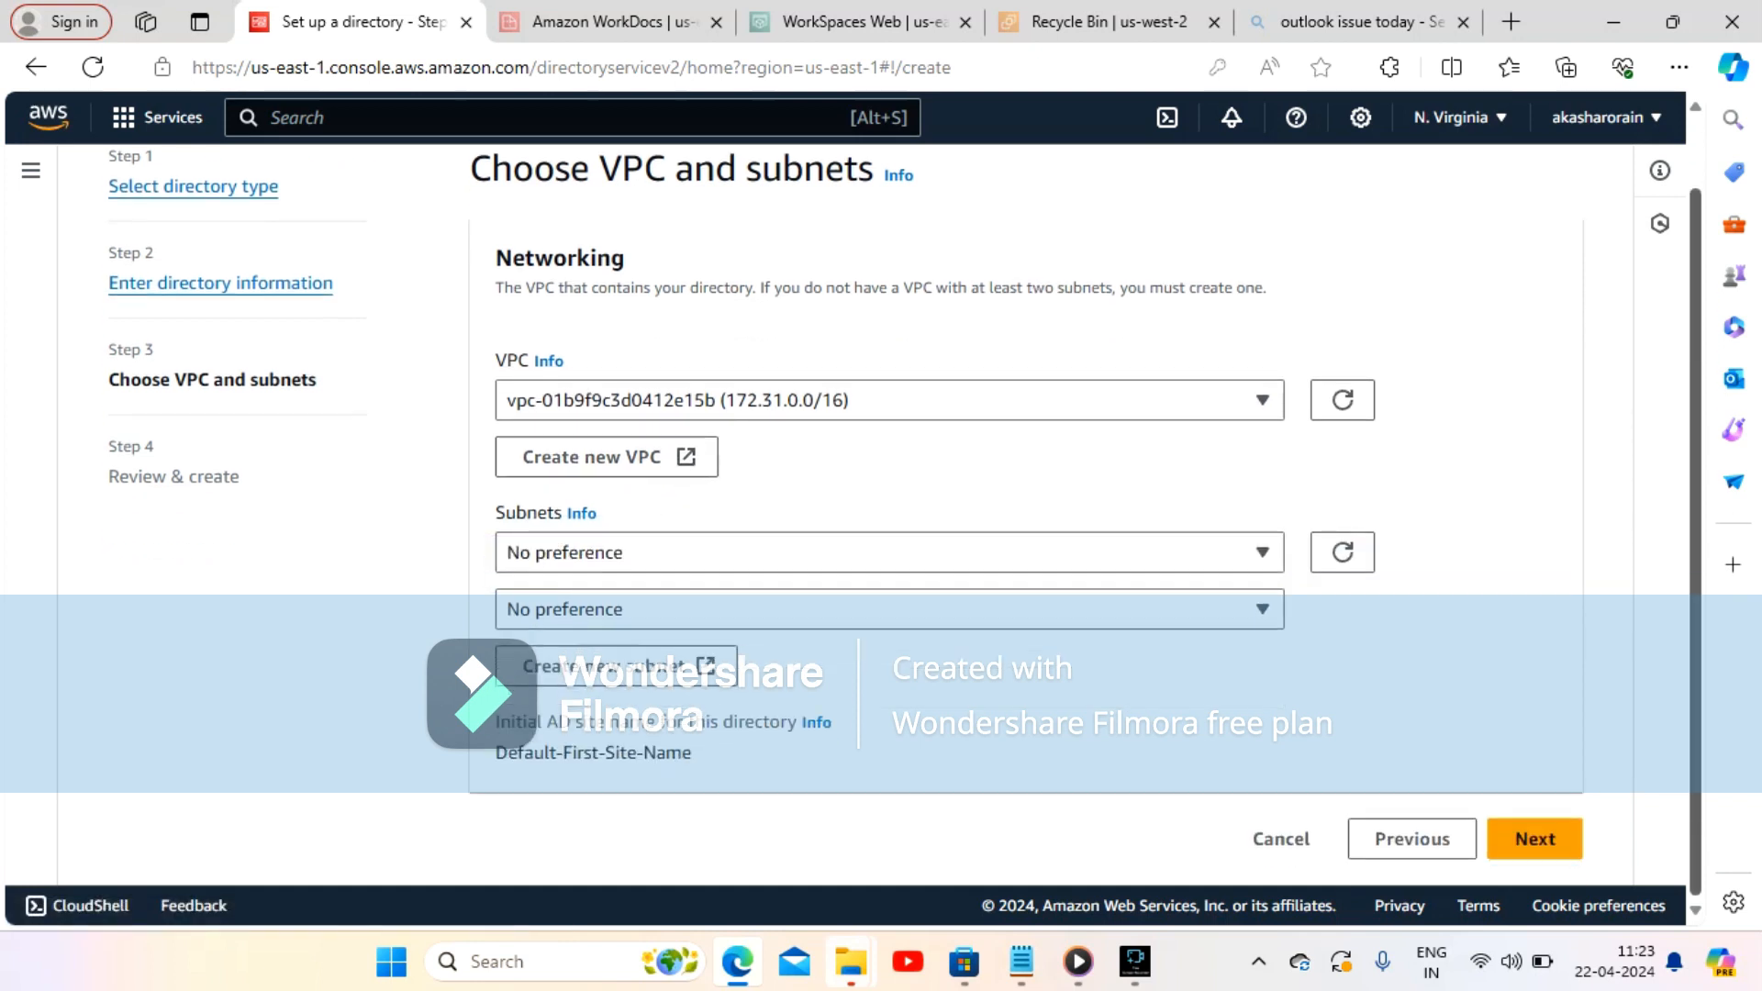
{"action": "left_click", "coordinate": [1261, 551]}
{"action": "left_click", "coordinate": [1261, 551]}
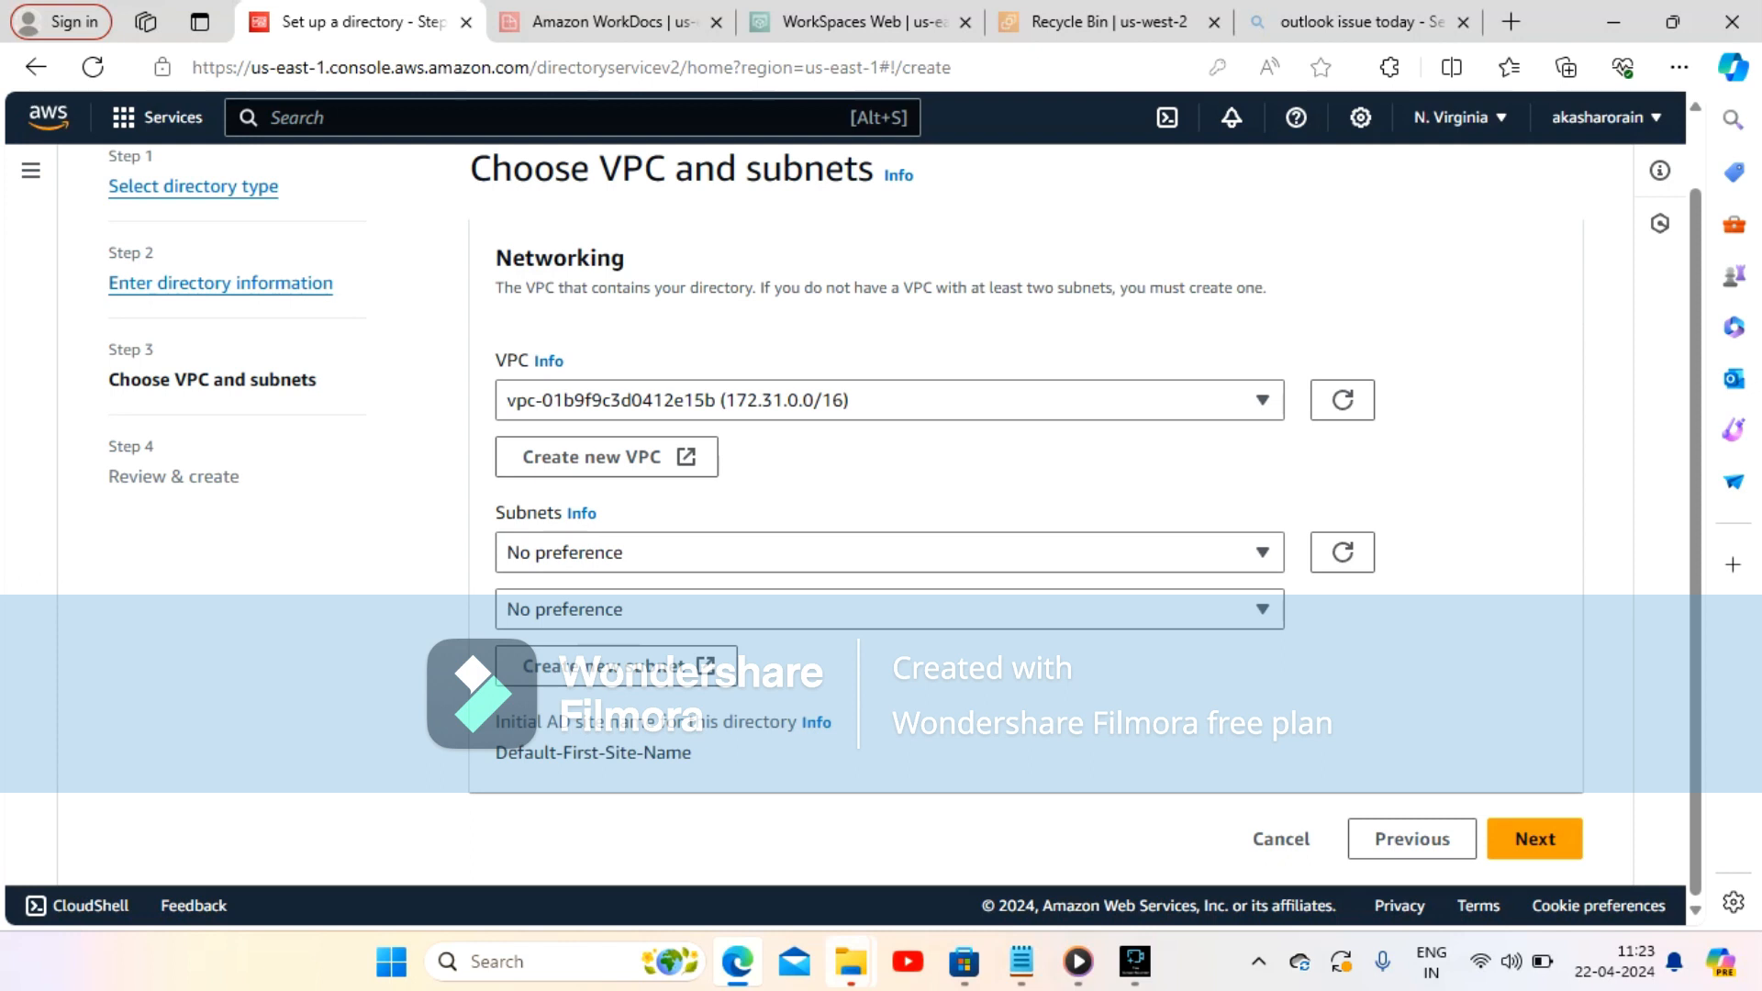
{"action": "left_click_drag", "start_coordinate": [495, 753], "coordinate": [692, 753]}
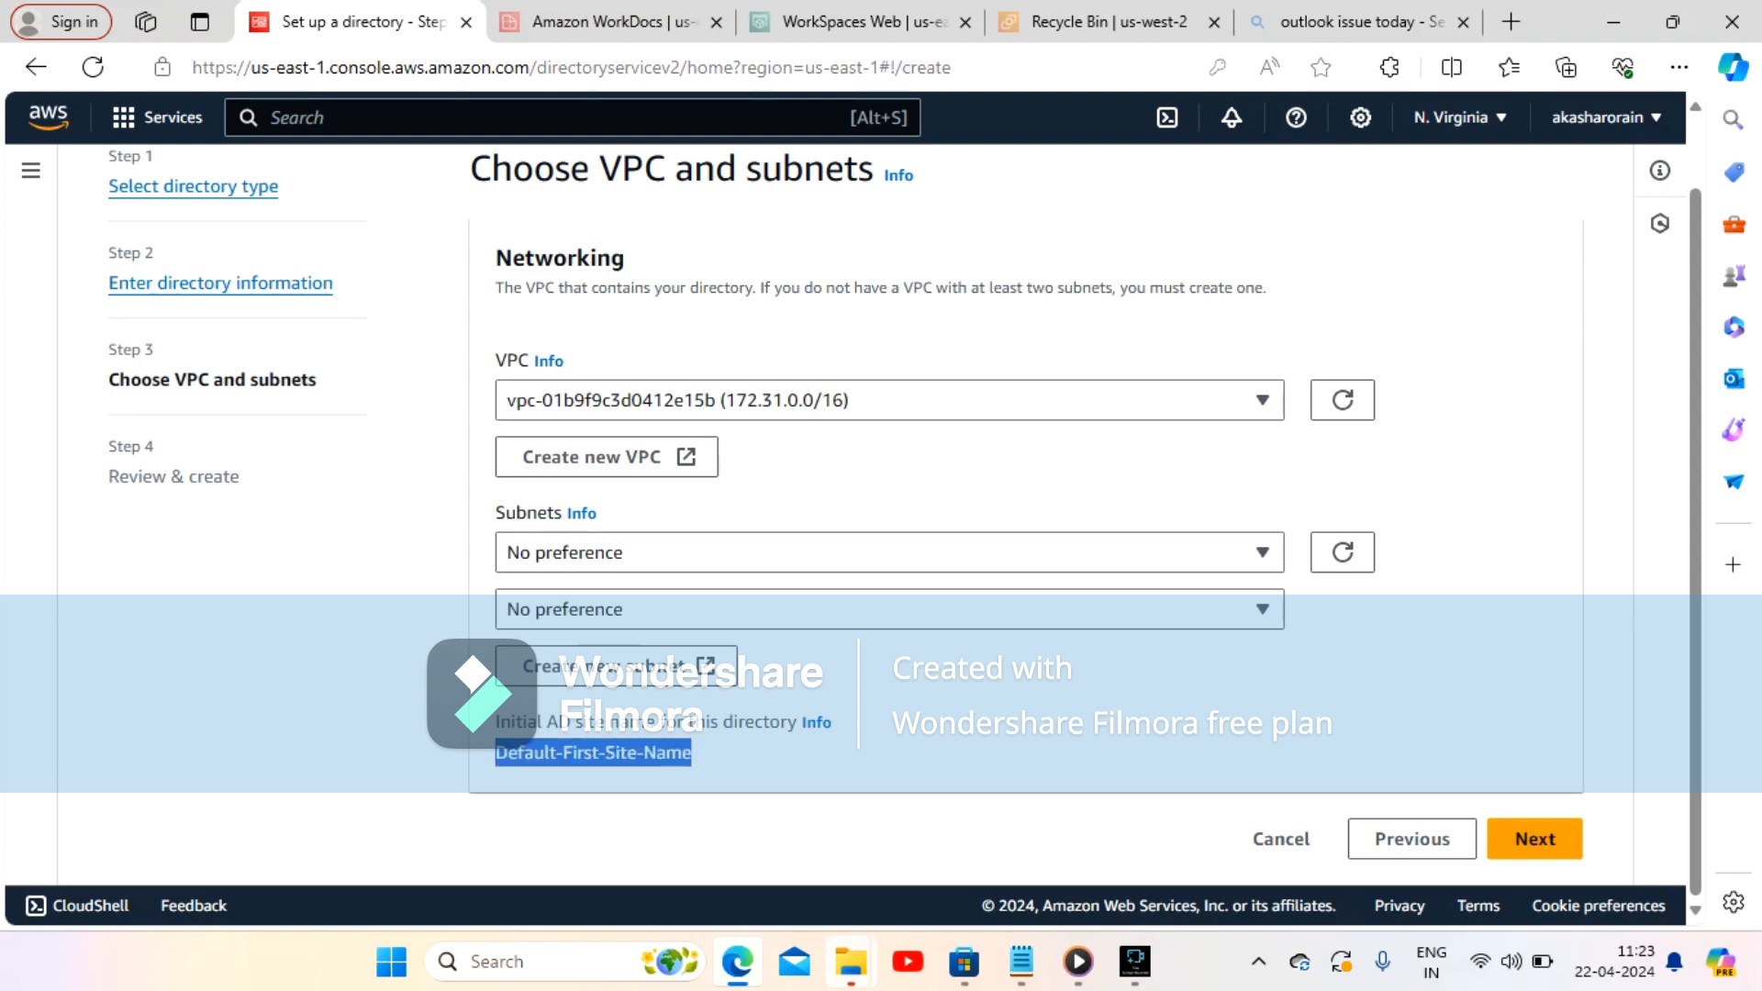
{"action": "left_click", "coordinate": [1534, 839]}
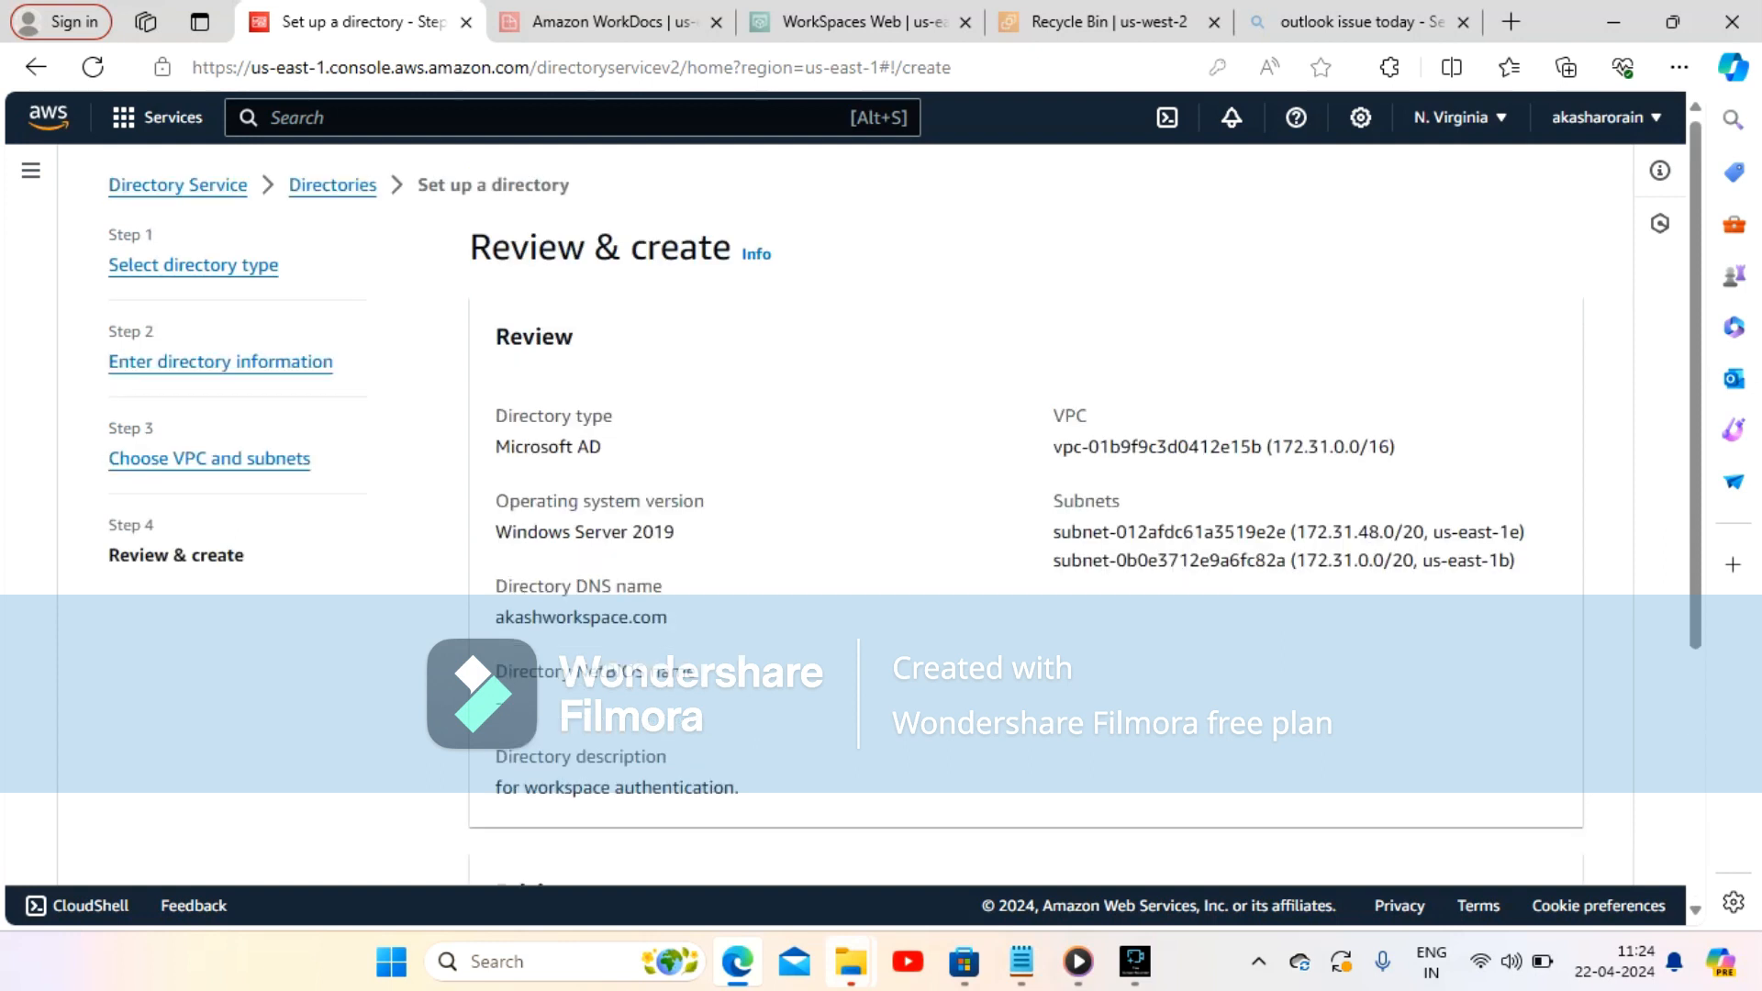
Review the directory type, operating system version, VPC and subnets of the directory configuration
{"action": "mouse_move", "coordinate": [706, 502]}
{"action": "left_mouse_down"}
{"action": "mouse_move", "coordinate": [678, 511]}
{"action": "mouse_move", "coordinate": [705, 534]}
{"action": "left_mouse_up"}
{"action": "left_click_drag", "start_coordinate": [495, 447], "coordinate": [602, 448]}
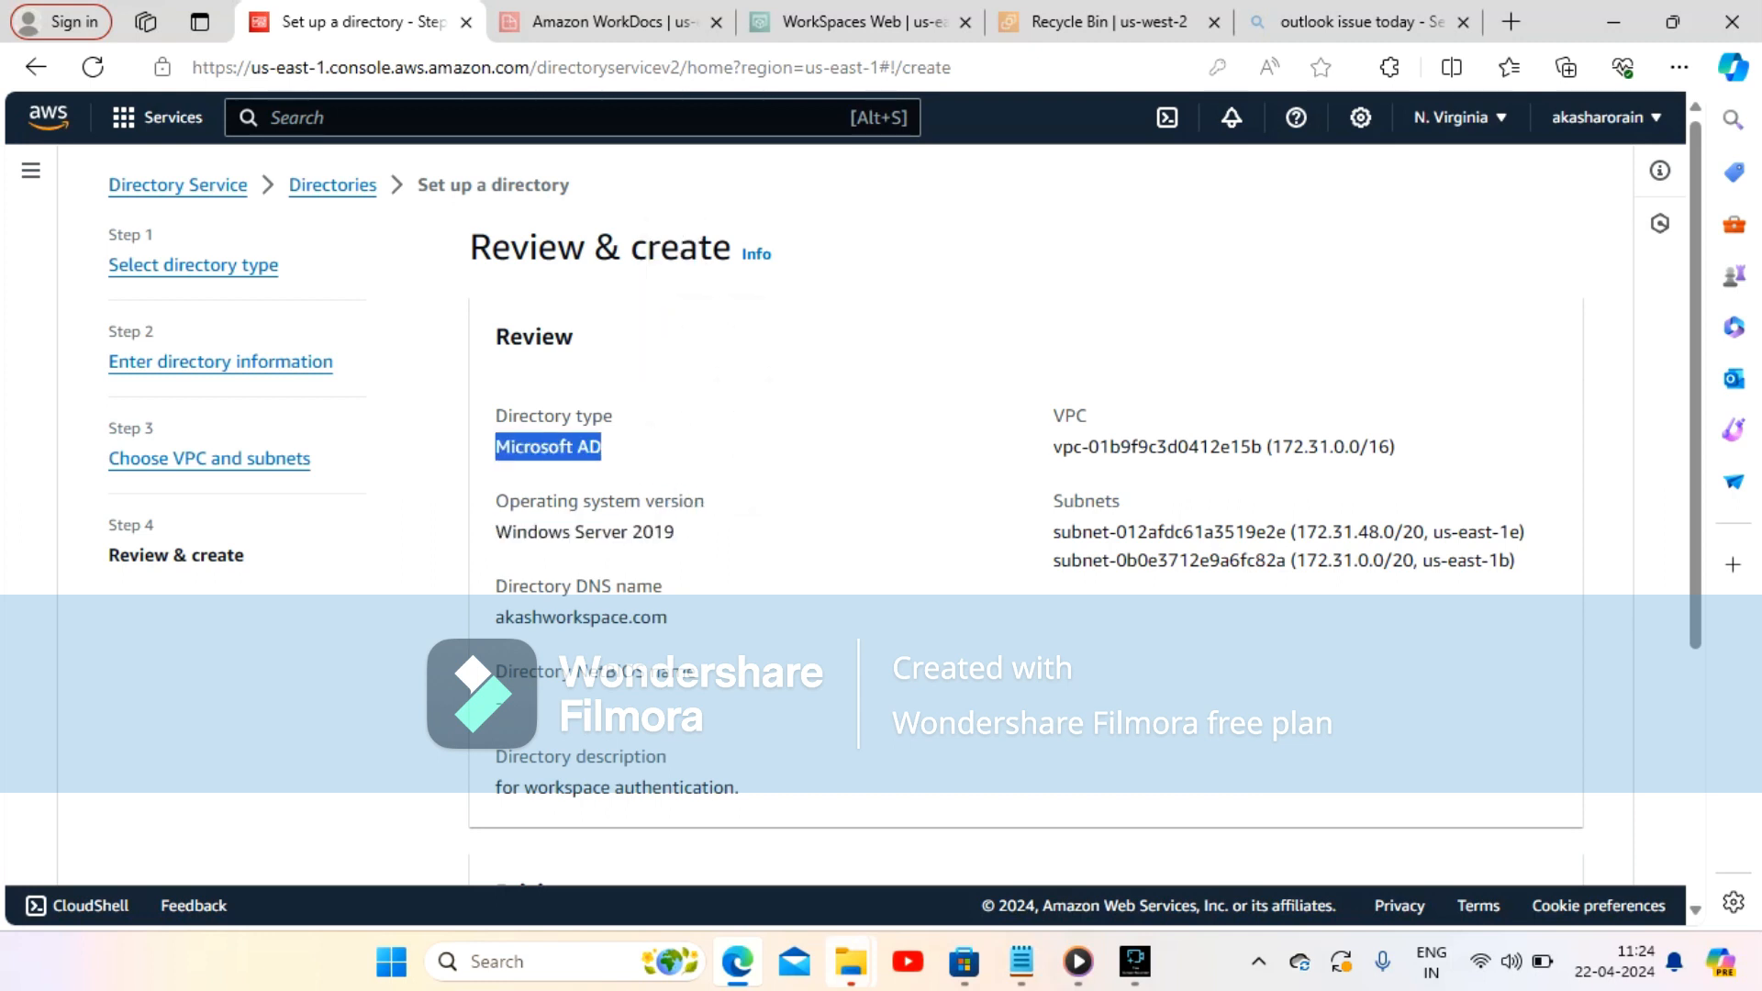
{"action": "left_click_drag", "start_coordinate": [1054, 416], "coordinate": [1121, 503]}
{"action": "left_click_drag", "start_coordinate": [1166, 559], "coordinate": [1306, 560]}
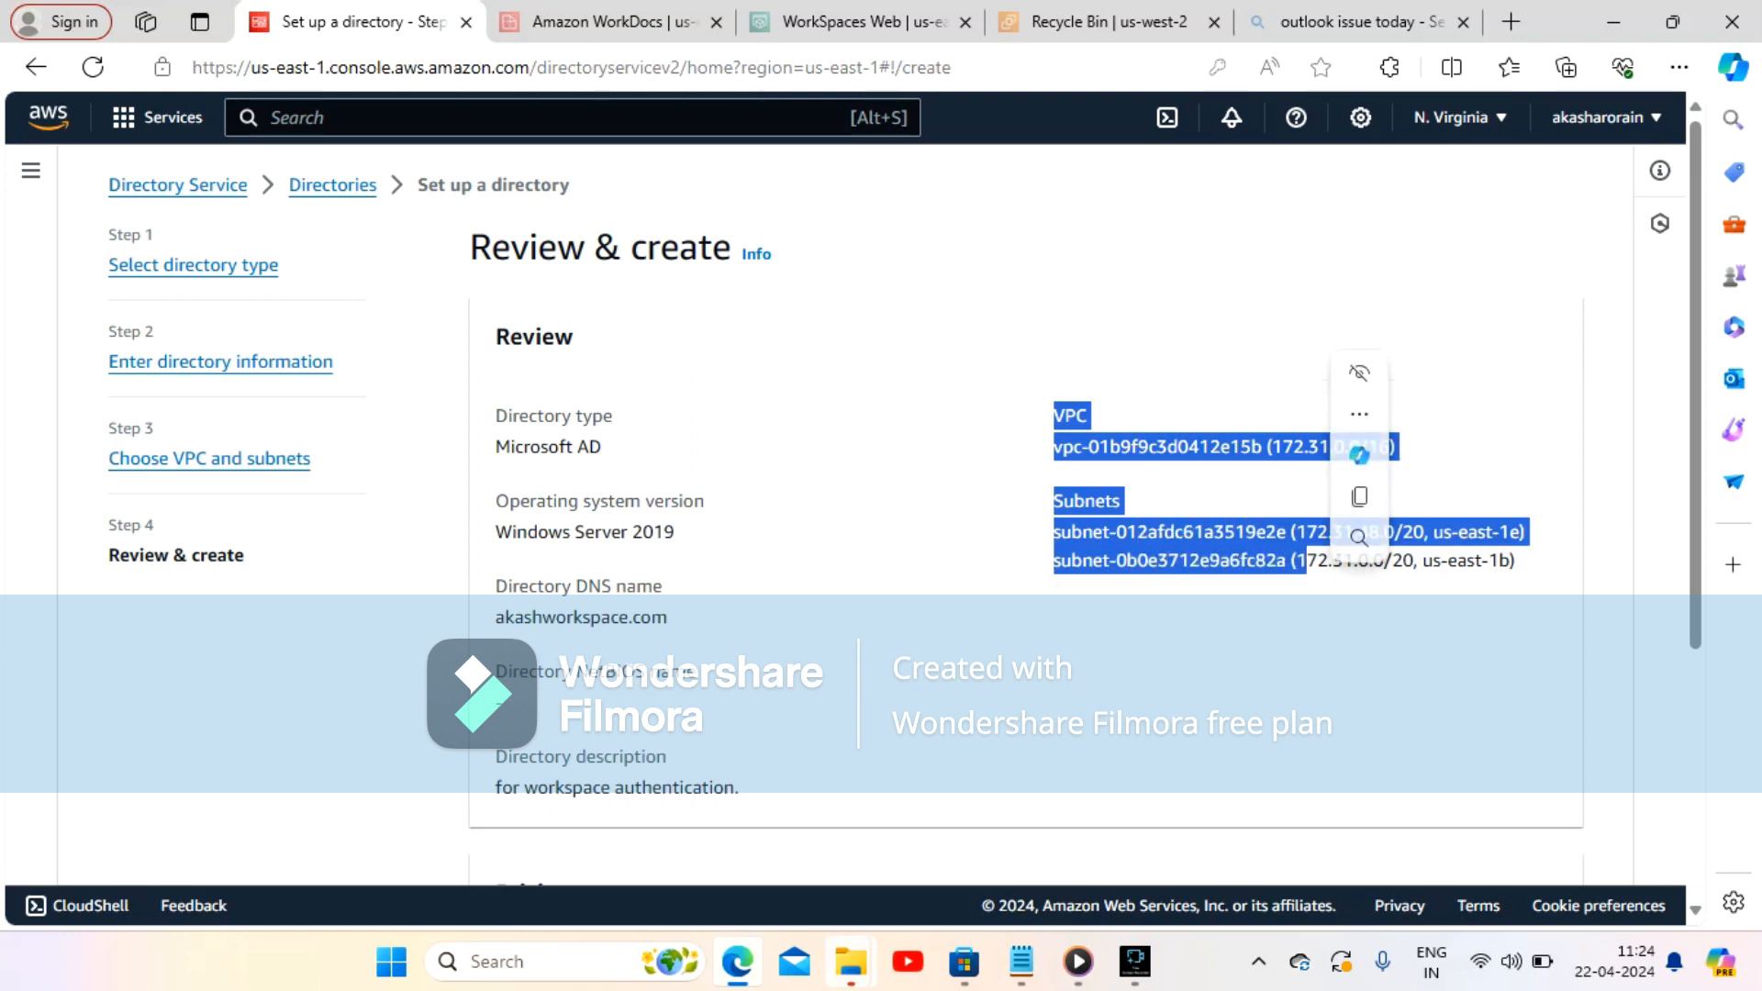
{"action": "left_click", "coordinate": [1306, 564]}
{"action": "mouse_move", "coordinate": [1519, 563]}
{"action": "left_mouse_down"}
{"action": "mouse_move", "coordinate": [1044, 413]}
{"action": "mouse_move", "coordinate": [1514, 562]}
{"action": "left_mouse_up"}
{"action": "left_click", "coordinate": [1055, 411]}
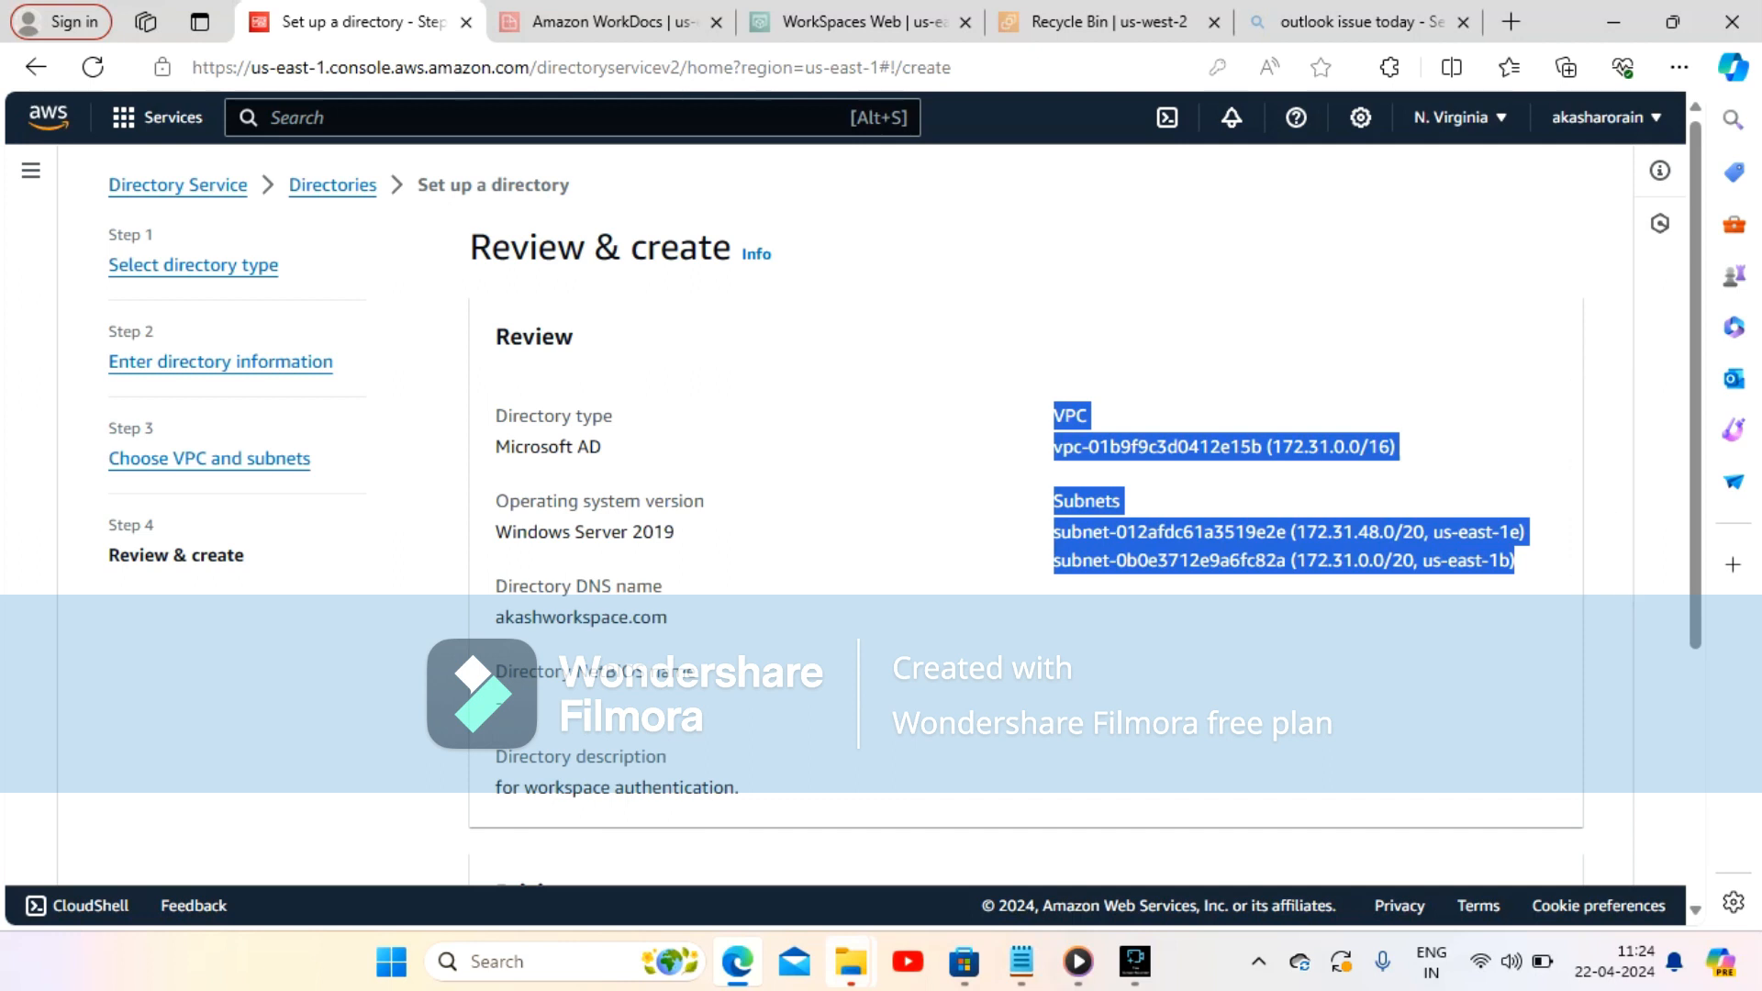
Review the Standard edition's domain controller pricing and create the directory
{"action": "scroll", "coordinate": [1027, 514], "scroll_direction": "down", "scroll_amount": 2}
{"action": "scroll", "coordinate": [880, 514], "scroll_direction": "down", "scroll_amount": 4}
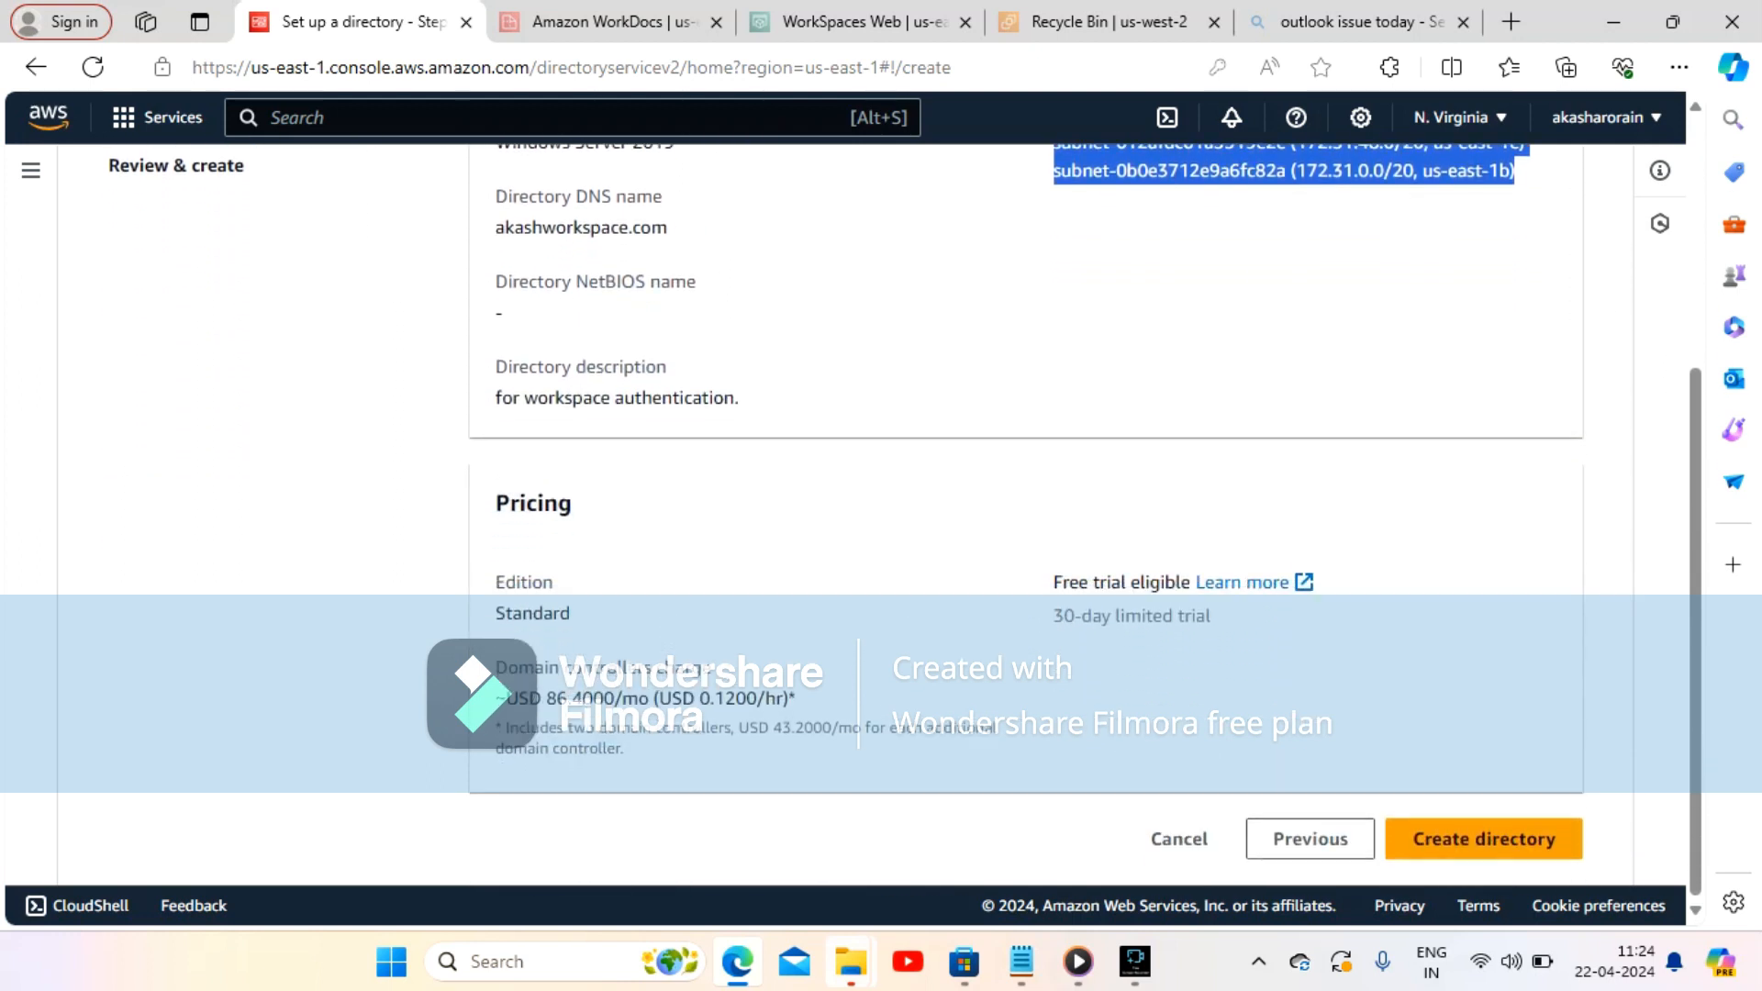
{"action": "left_click_drag", "start_coordinate": [796, 697], "coordinate": [496, 698]}
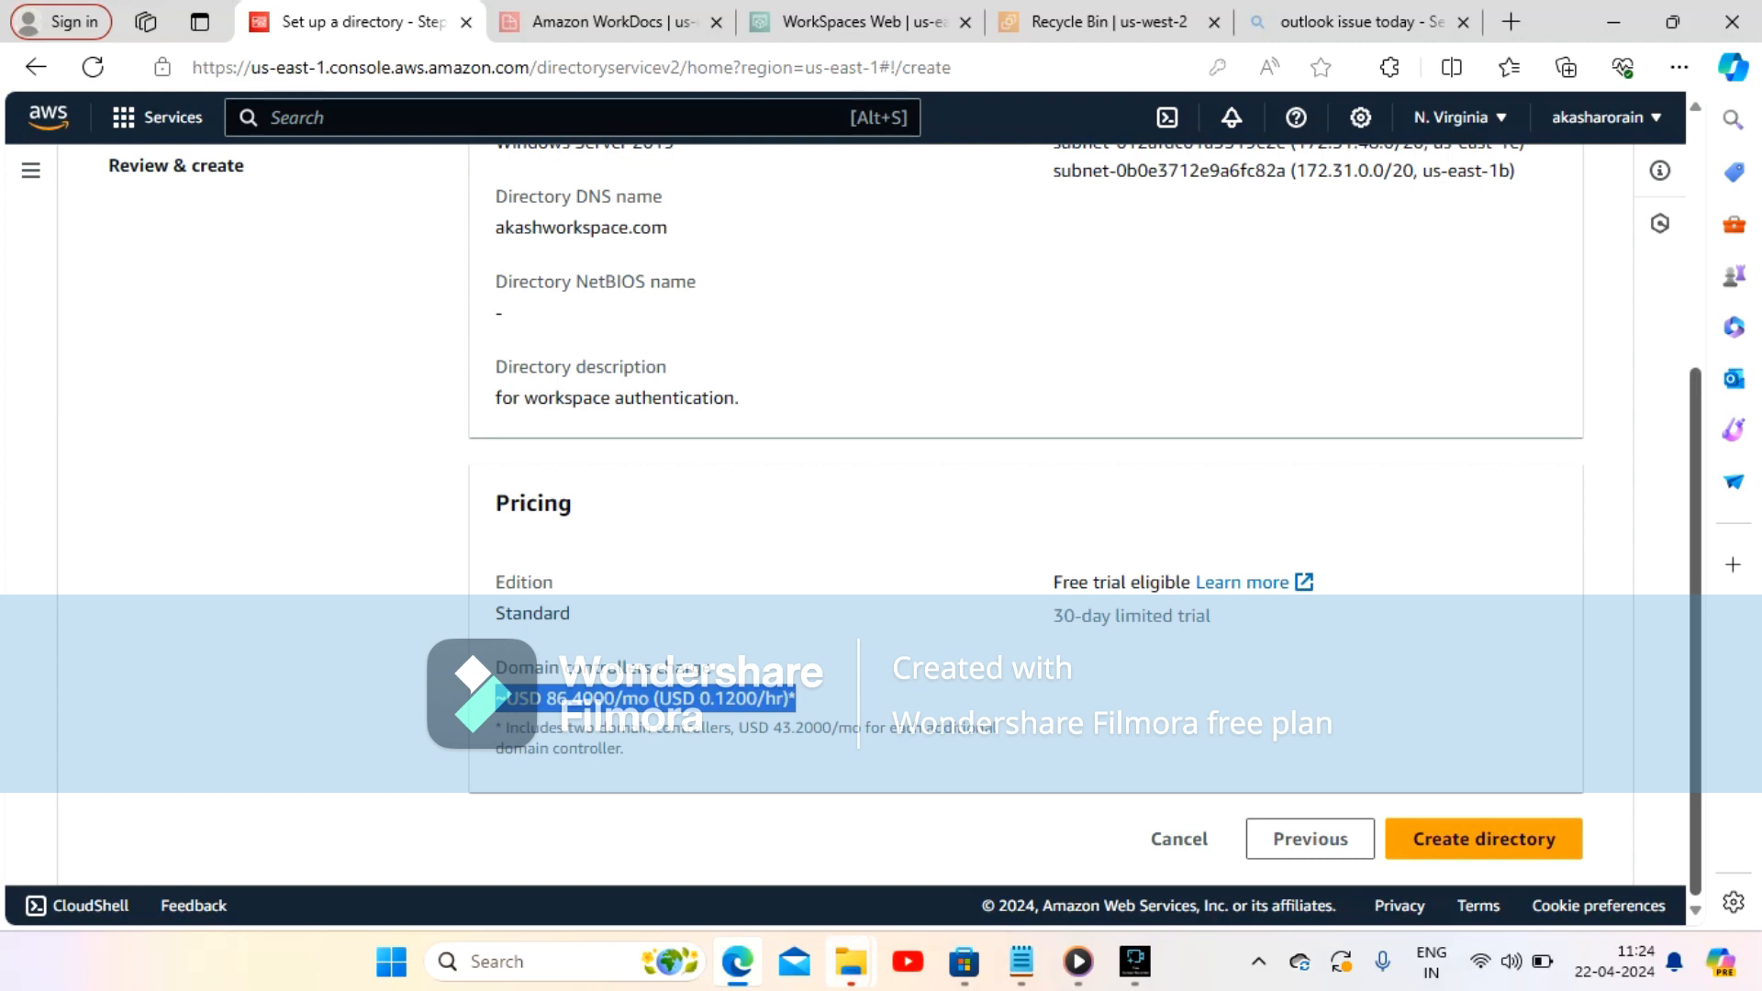
{"action": "scroll", "coordinate": [1025, 514], "scroll_direction": "up", "scroll_amount": 3}
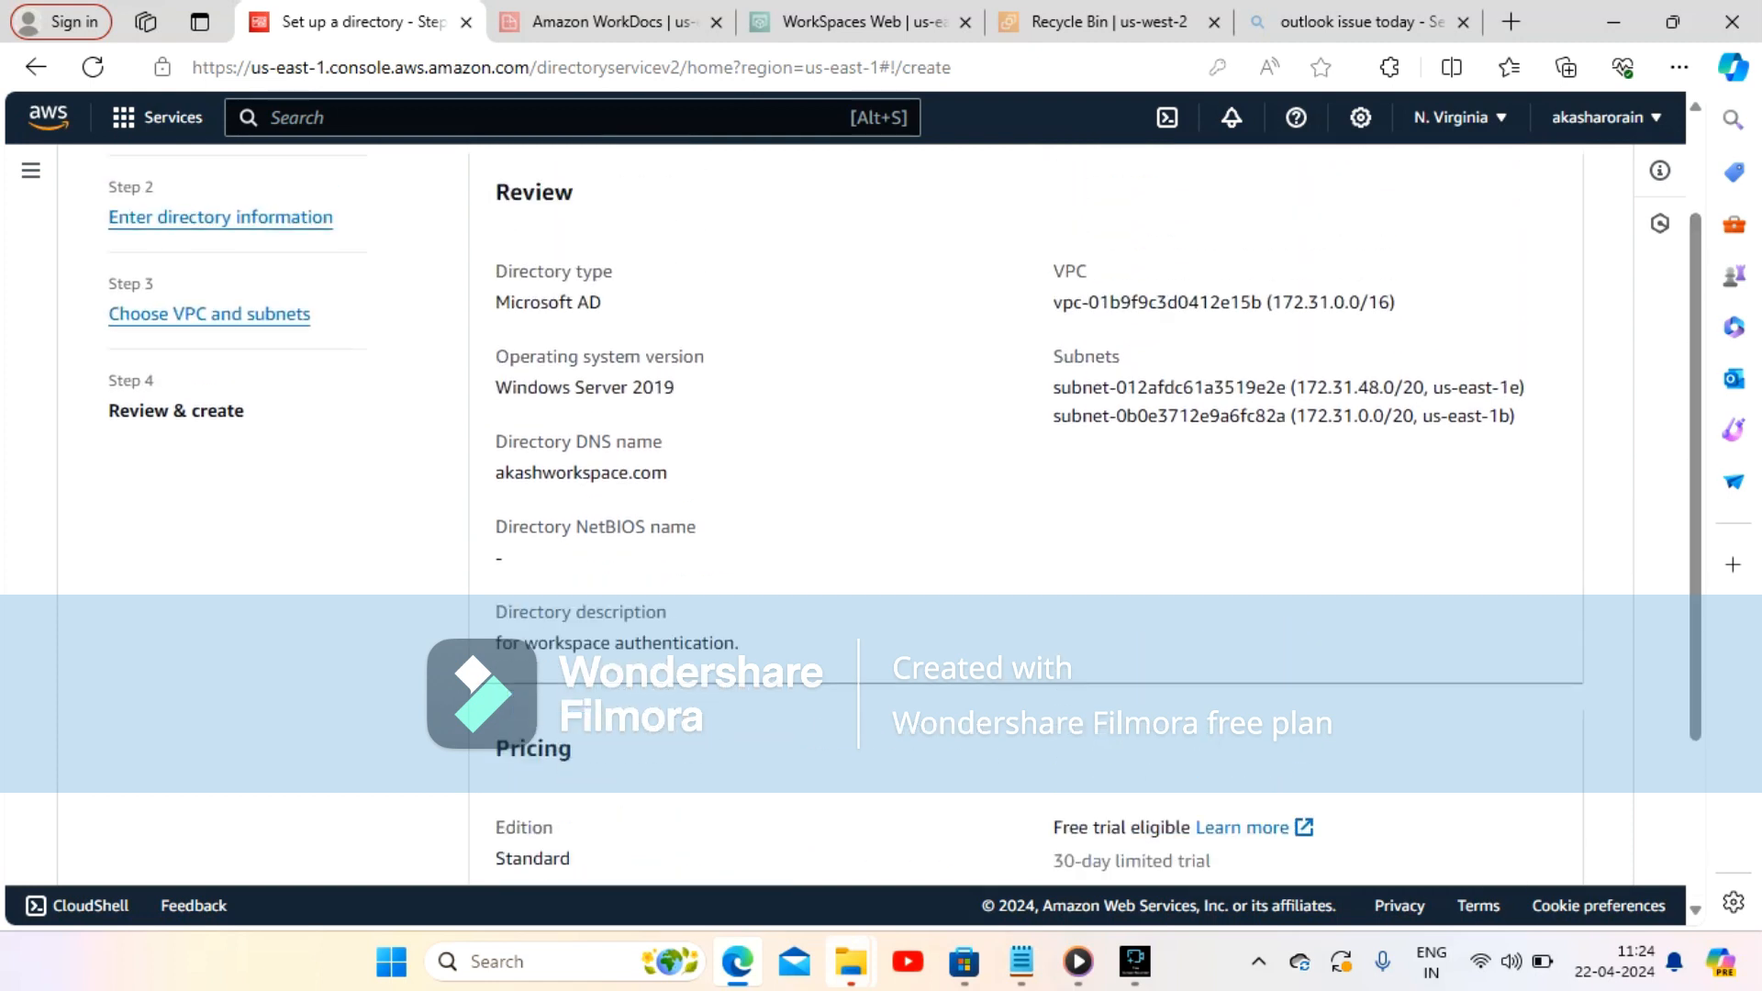
{"action": "scroll", "coordinate": [1024, 513], "scroll_direction": "down", "scroll_amount": 3}
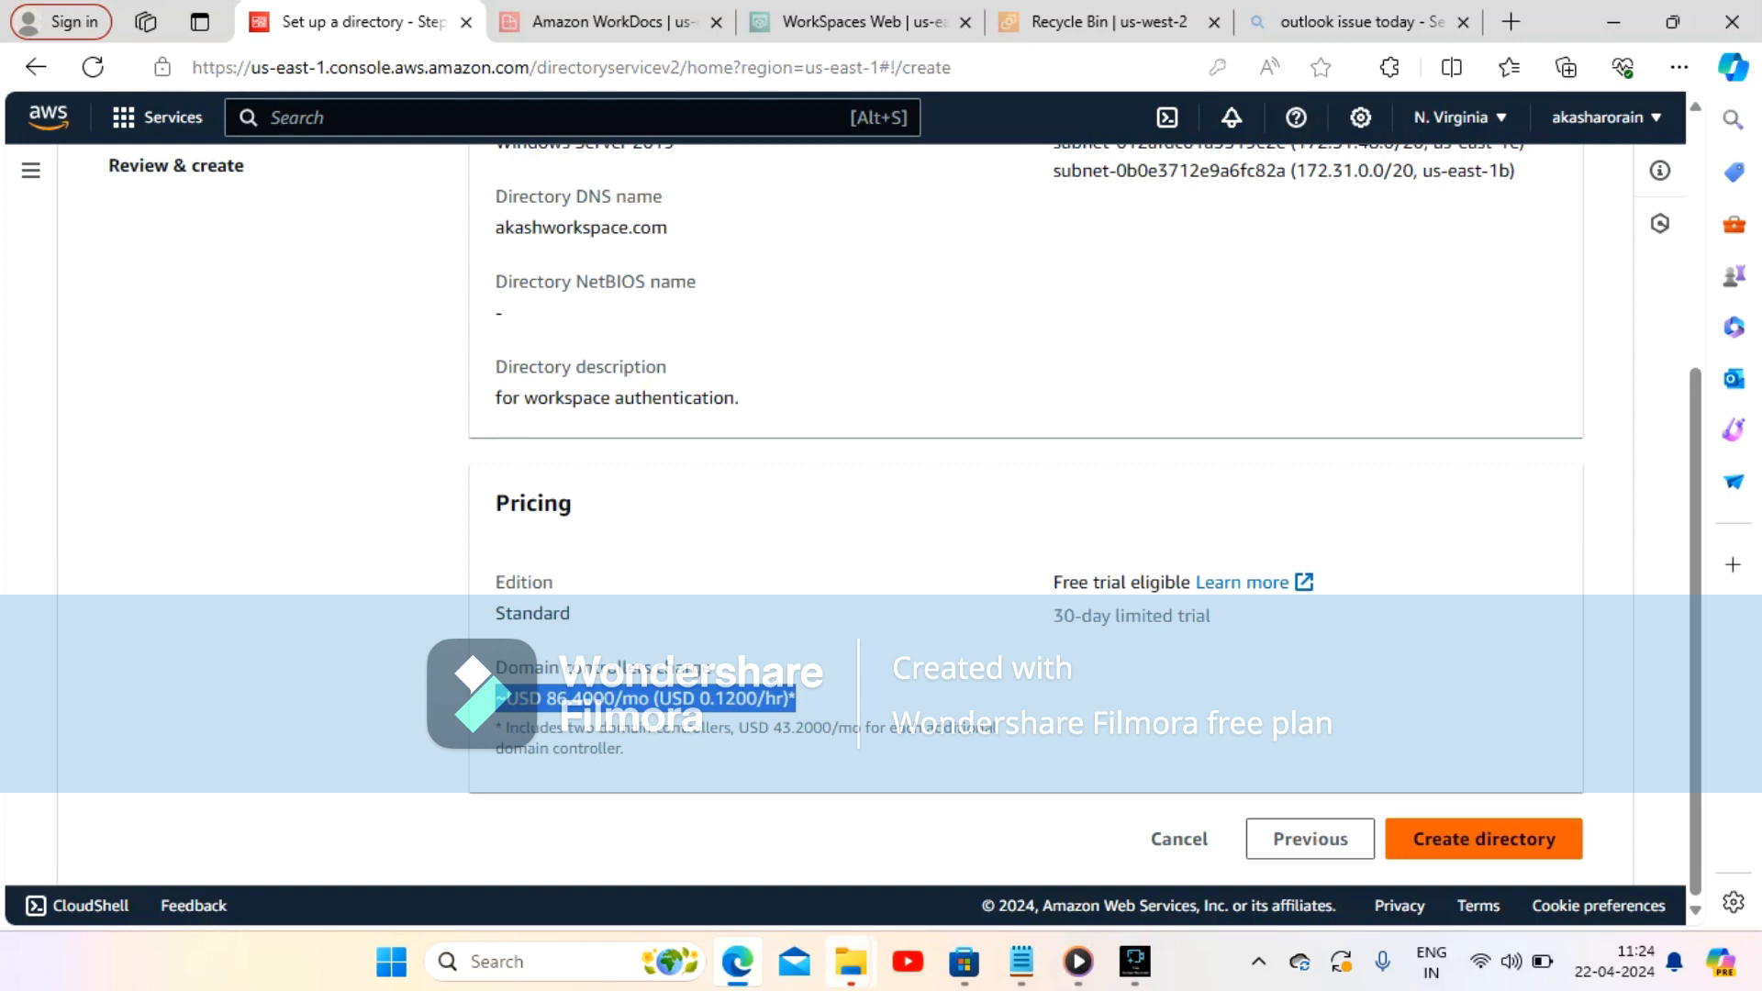
{"action": "left_click", "coordinate": [1483, 838]}
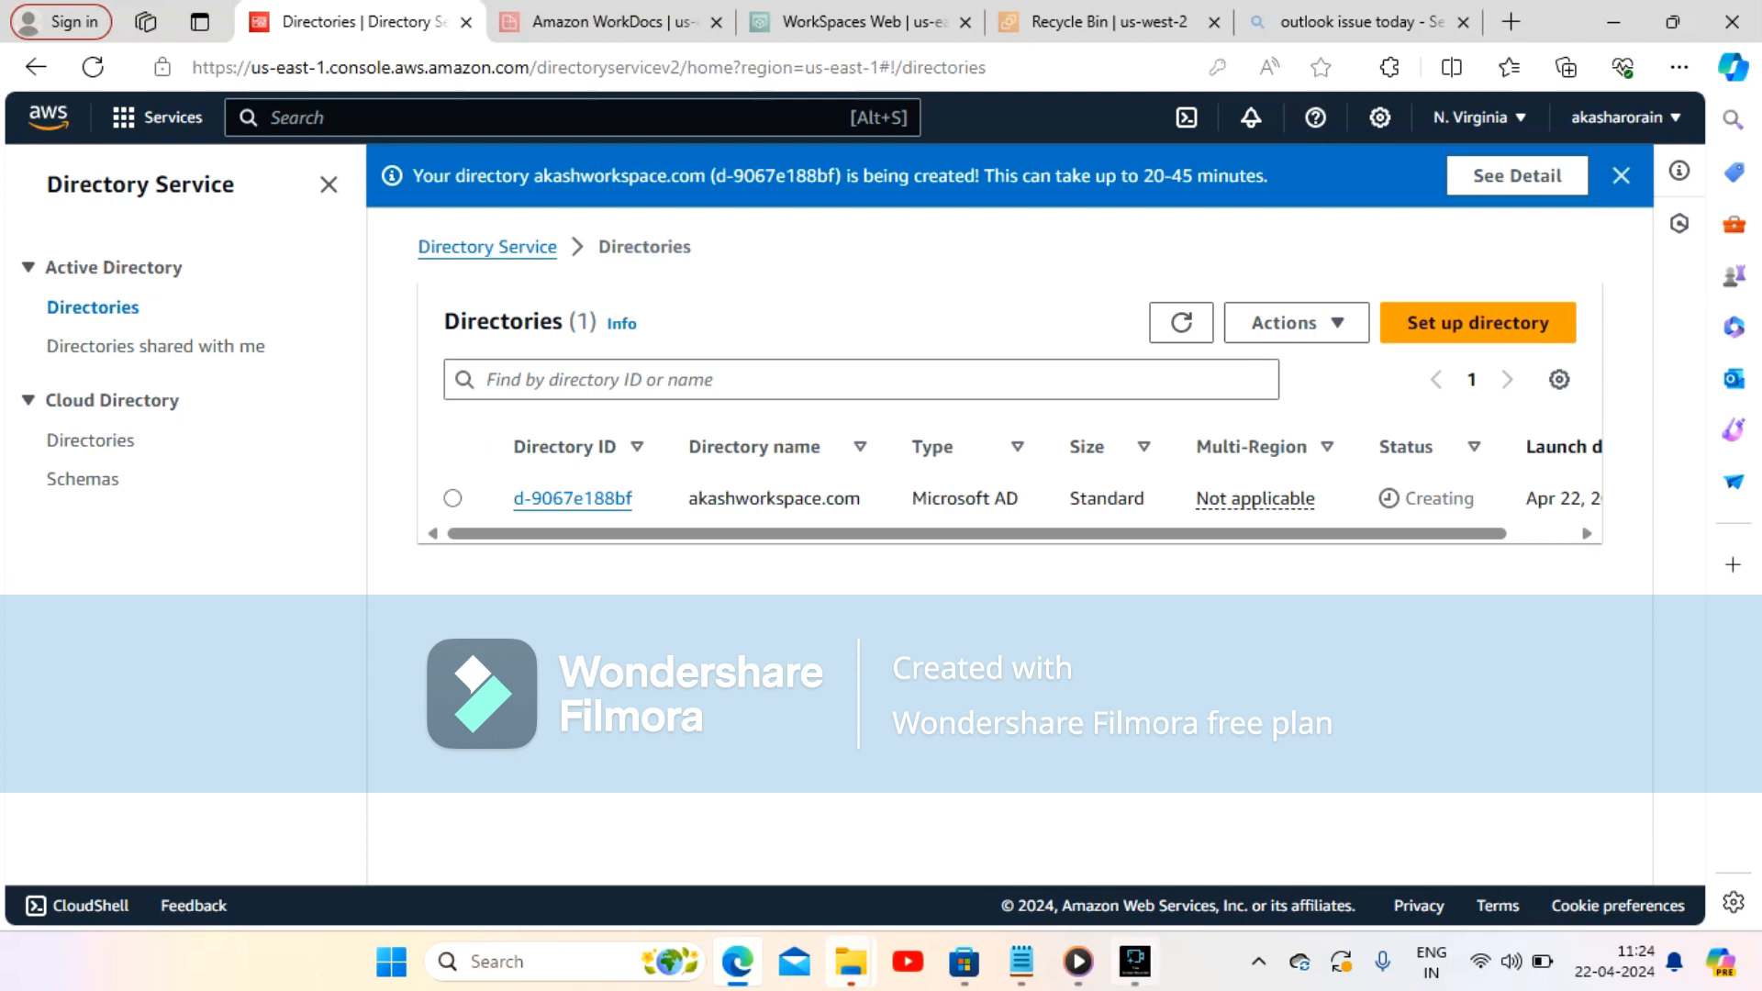
{"action": "left_click", "coordinate": [1135, 961]}
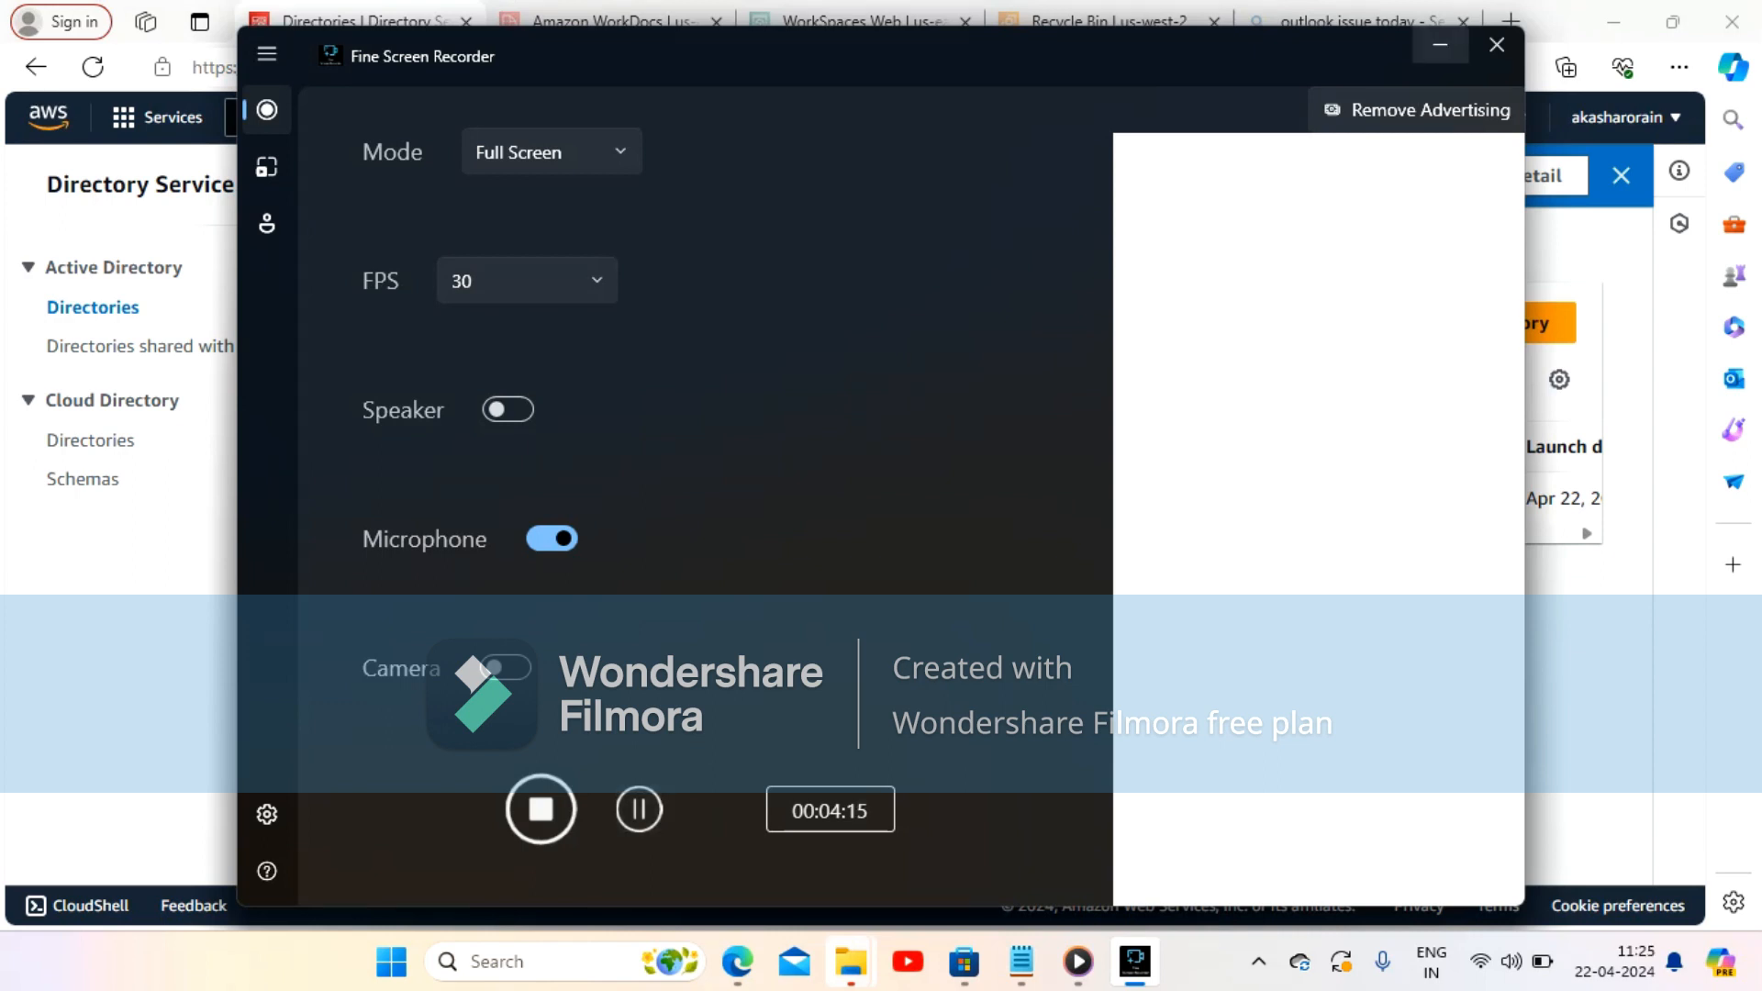
{"action": "left_click", "coordinate": [1440, 44]}
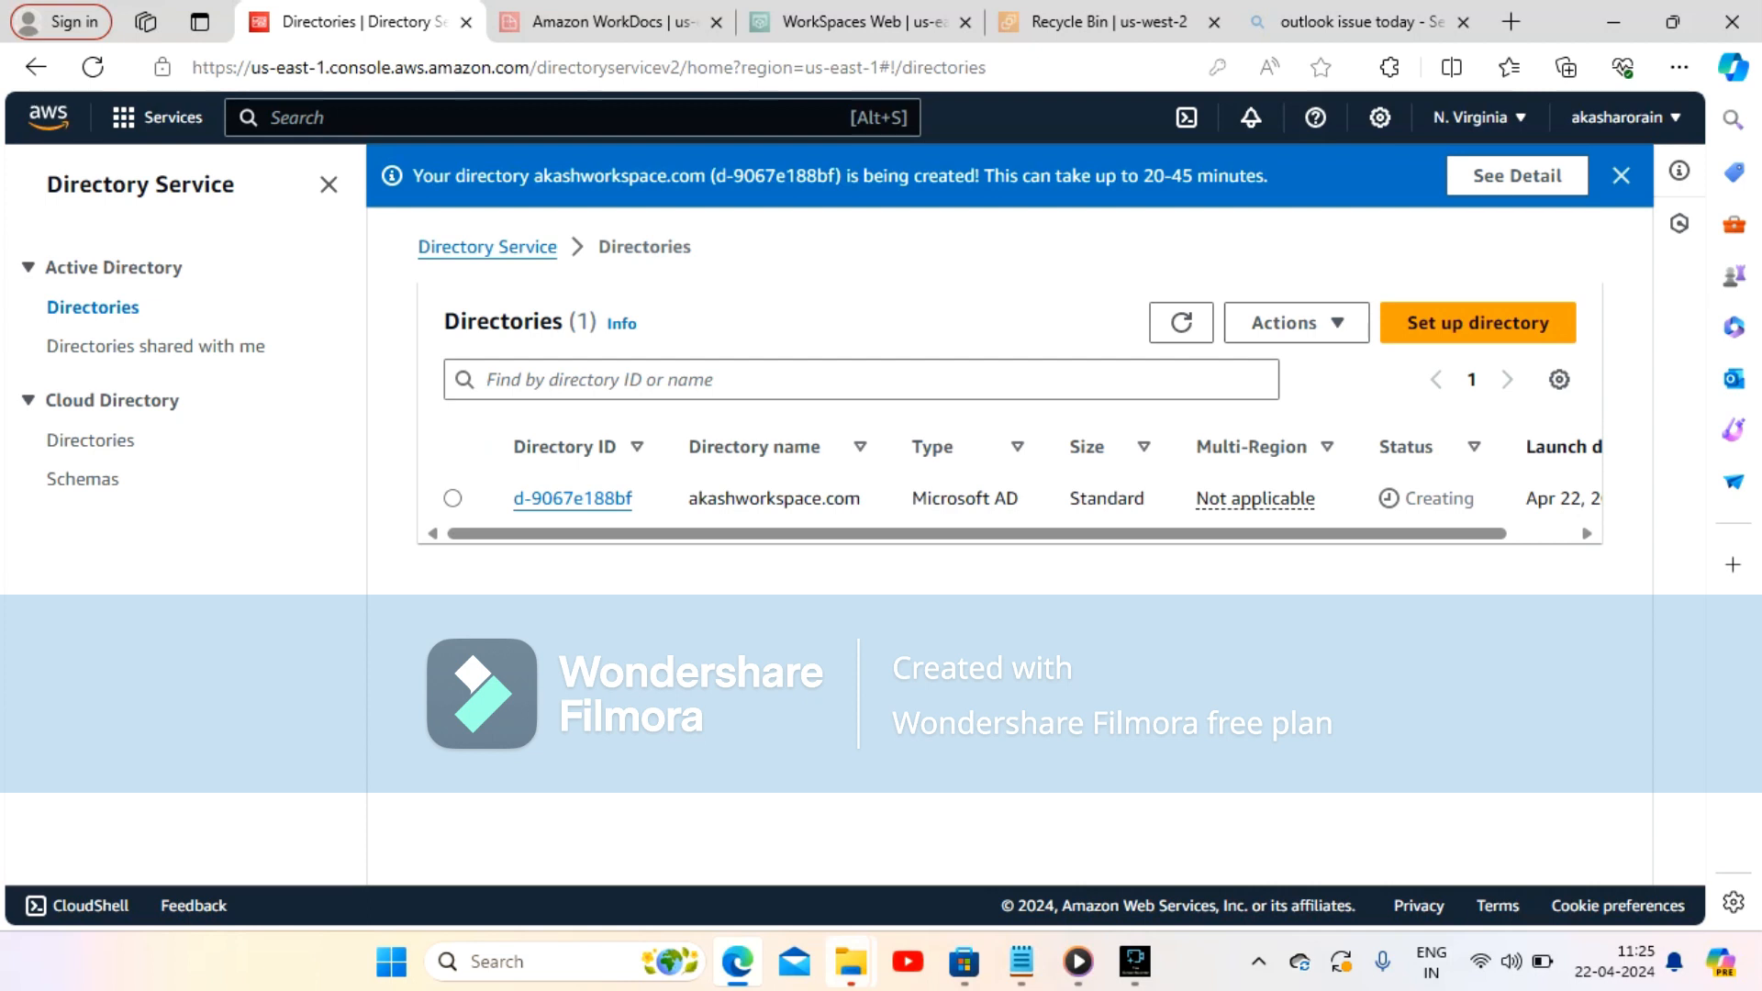
Refresh the directories list and open the akashworkspace.com directory's details to check its directory ID
{"action": "left_click", "coordinate": [1181, 322]}
{"action": "left_click", "coordinate": [572, 498]}
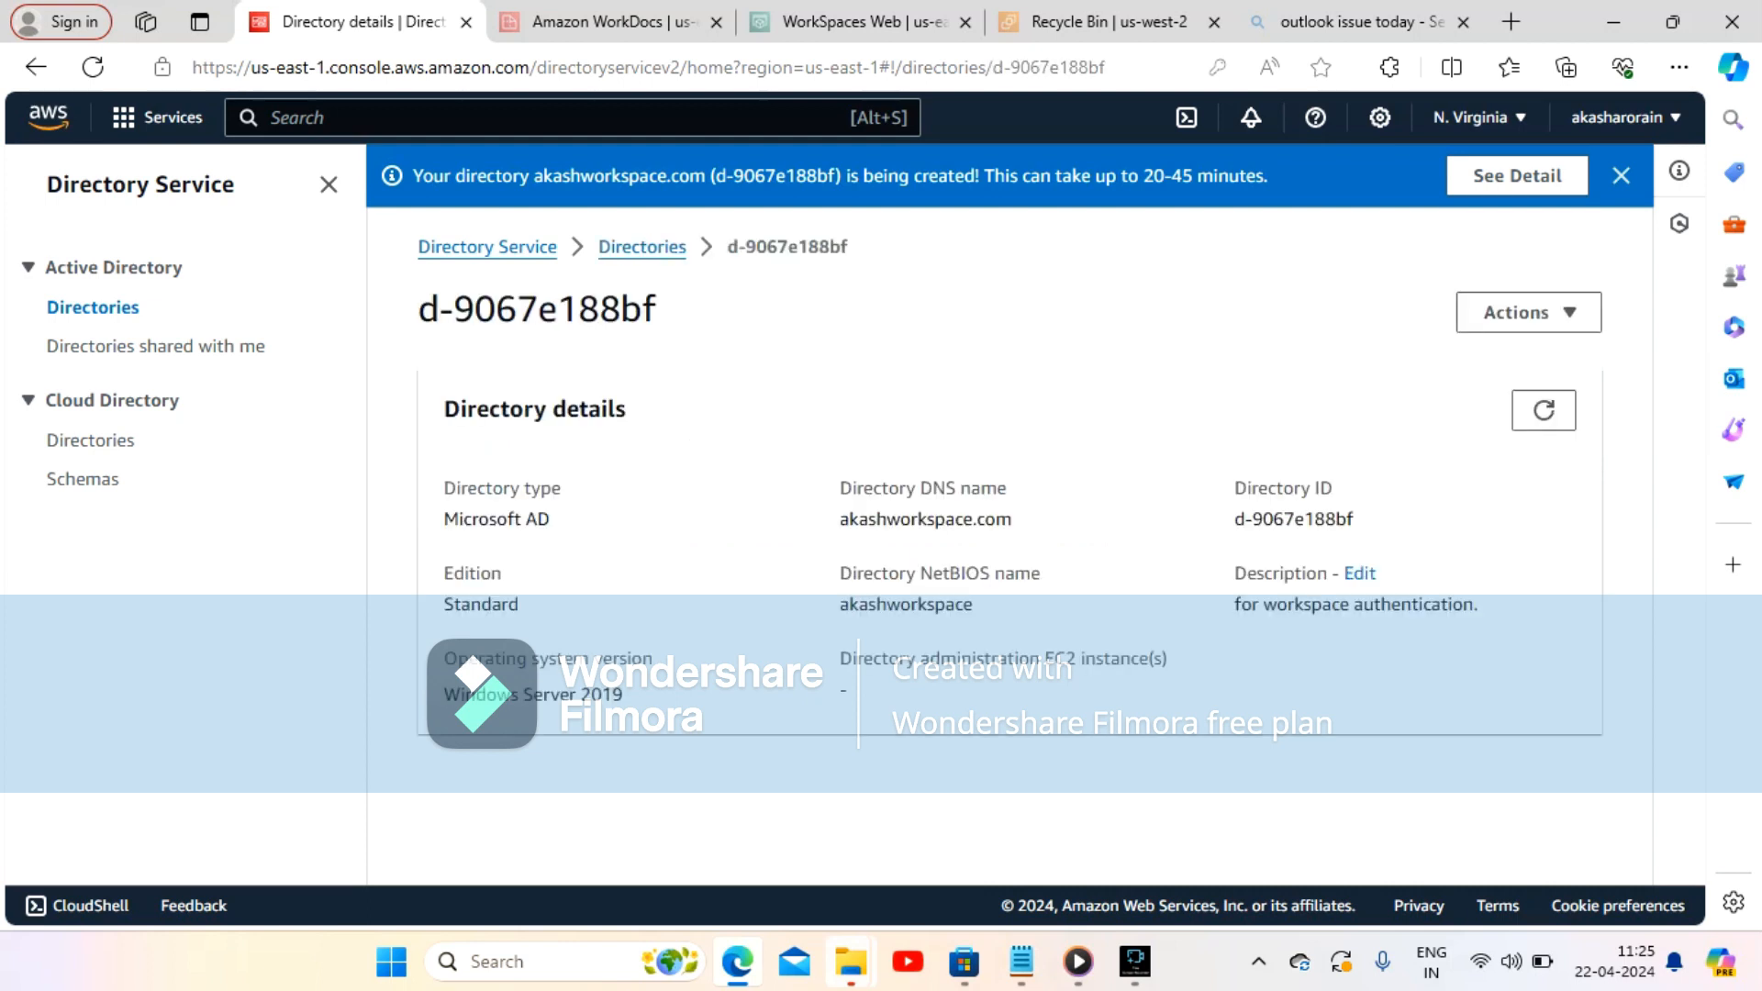
{"action": "left_click_drag", "start_coordinate": [1356, 520], "coordinate": [1231, 493]}
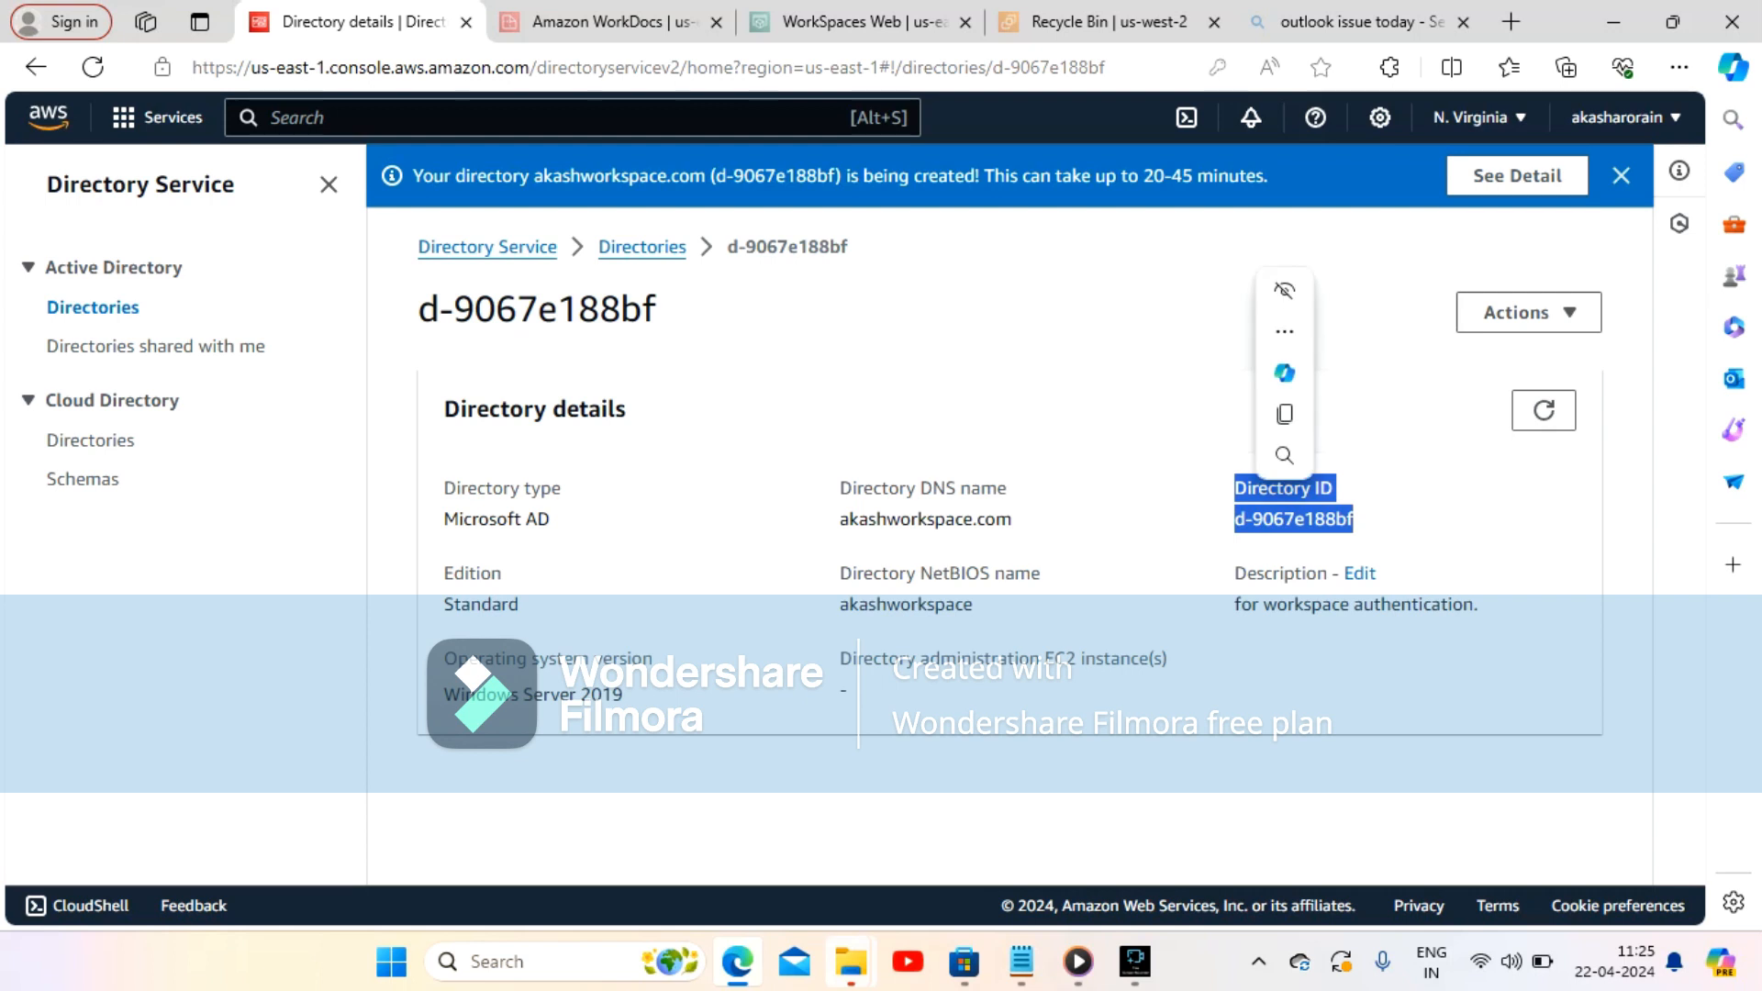
{"action": "left_click", "coordinate": [1227, 496]}
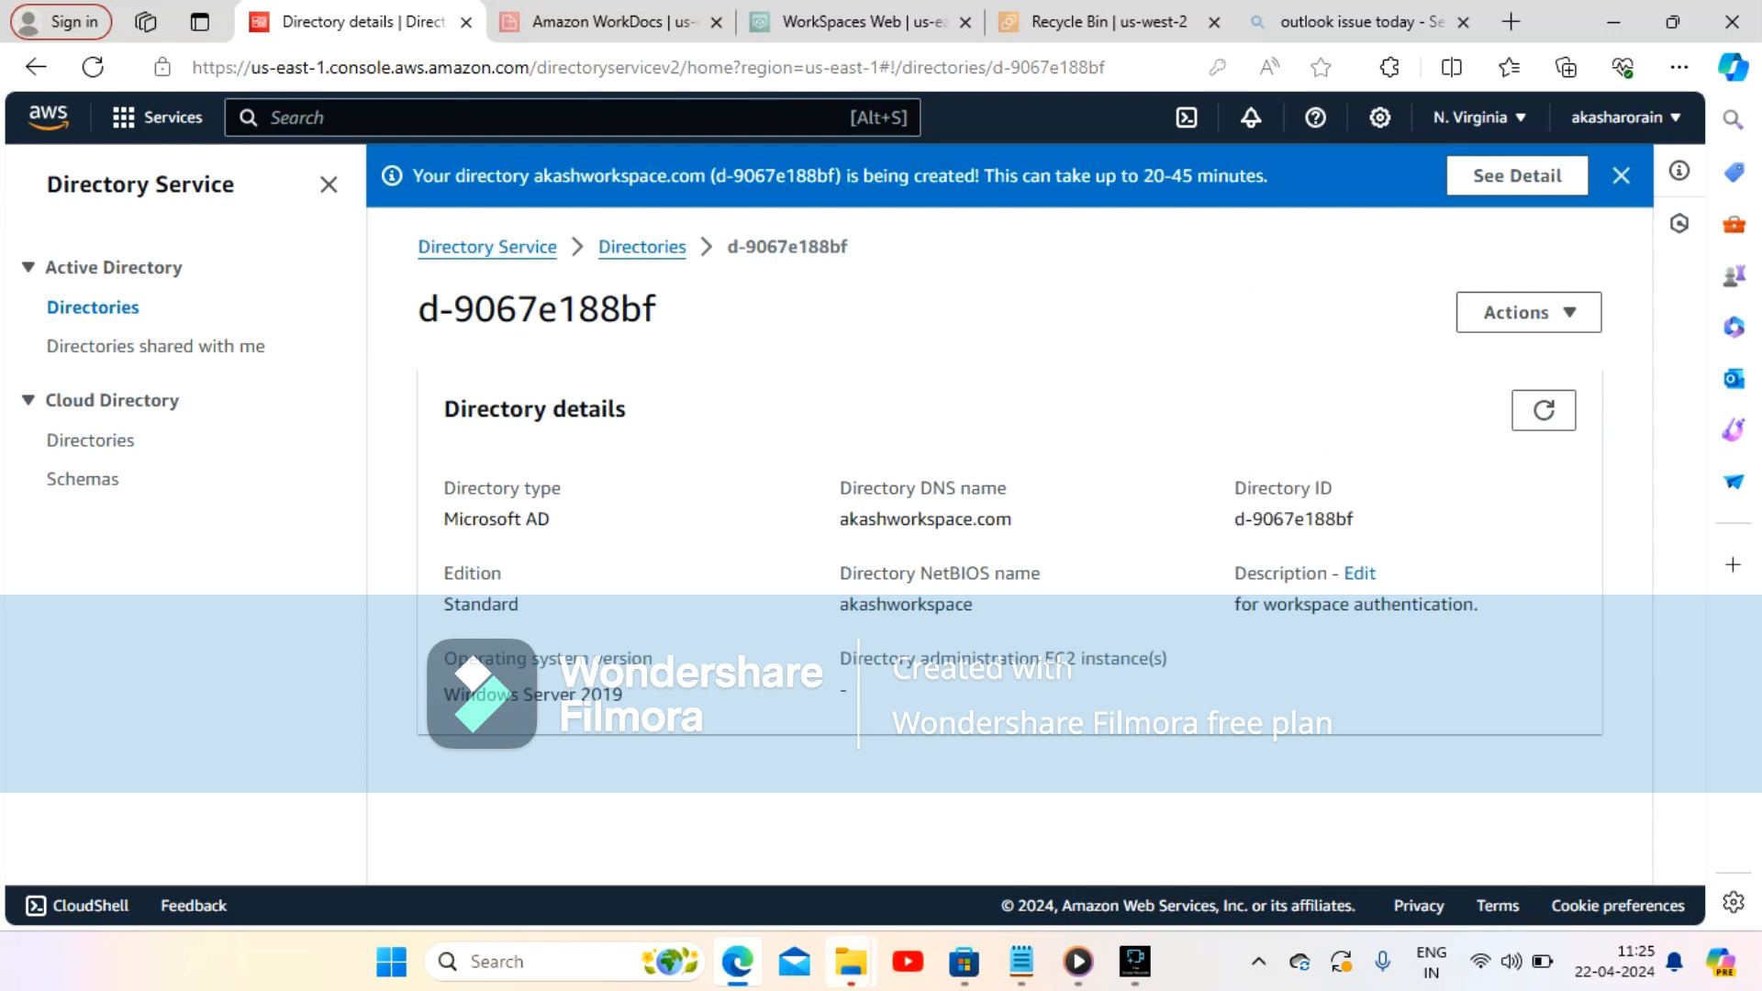